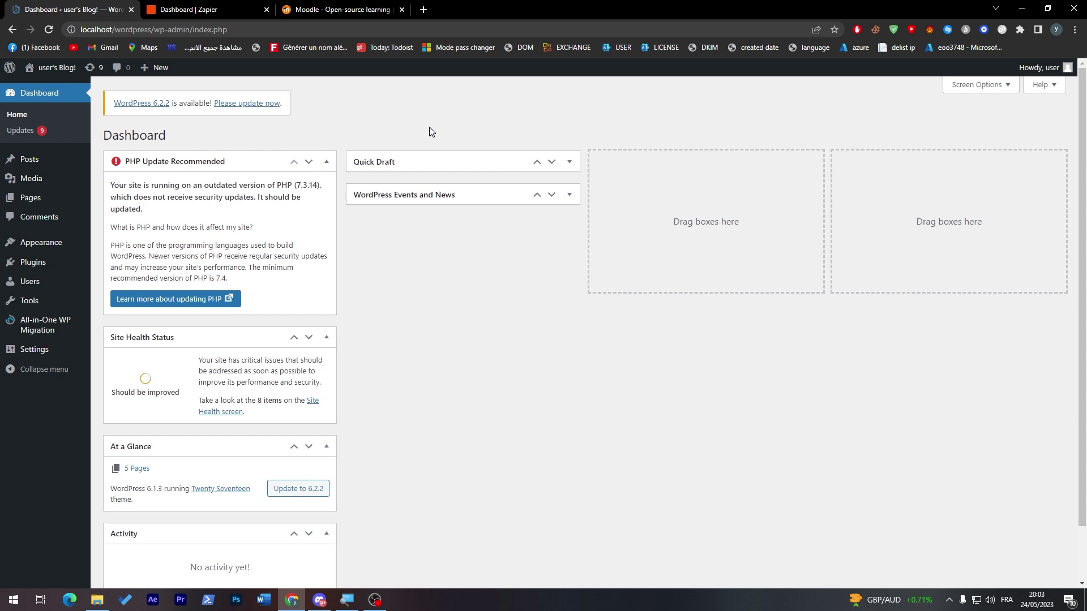
Switch to Zapier, return to a blank dashboard, and look through the recent Zaps and recommended templates.
{"action": "left_click", "coordinate": [342, 9]}
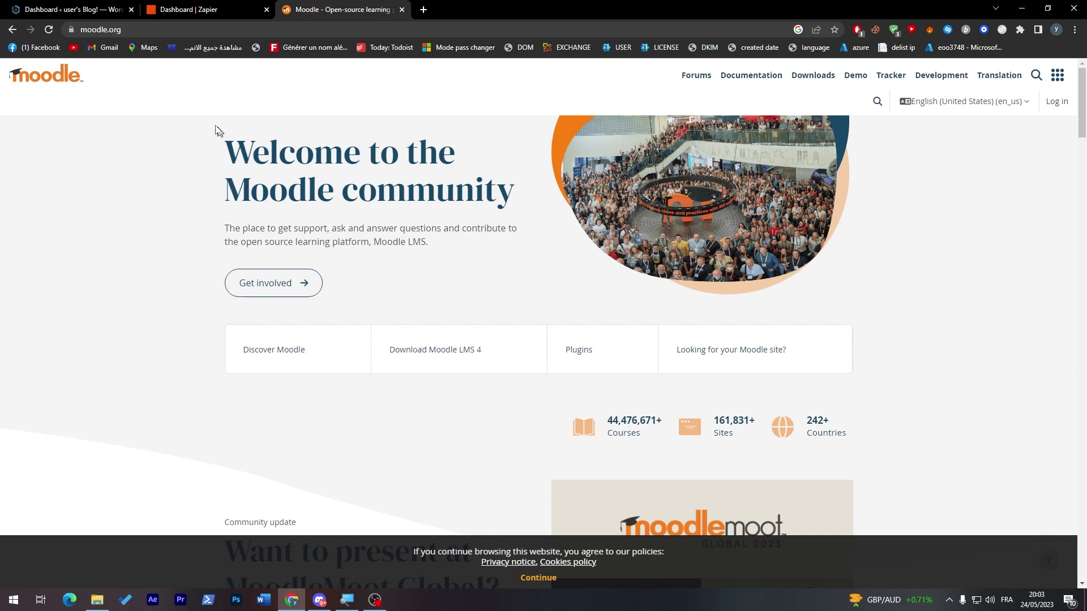
{"action": "left_click", "coordinate": [148, 14]}
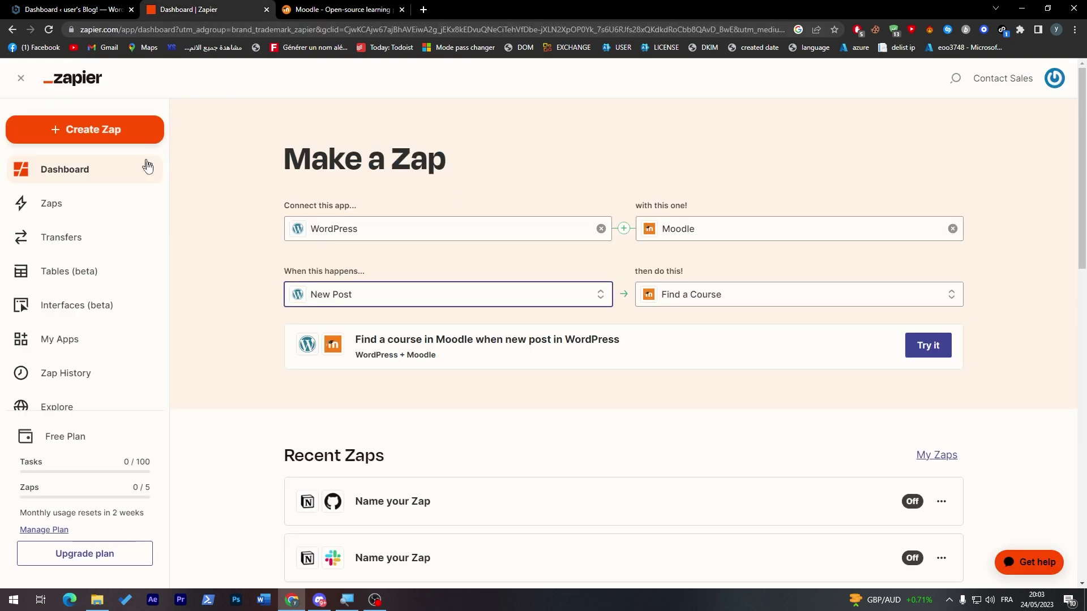
{"action": "left_click", "coordinate": [256, 133]}
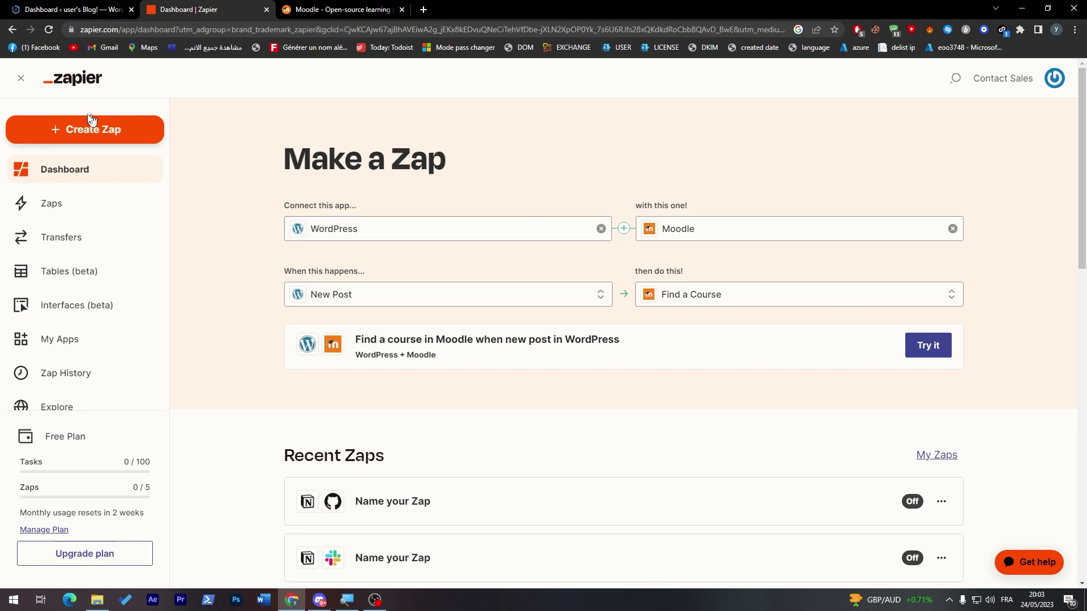
{"action": "left_click", "coordinate": [55, 81]}
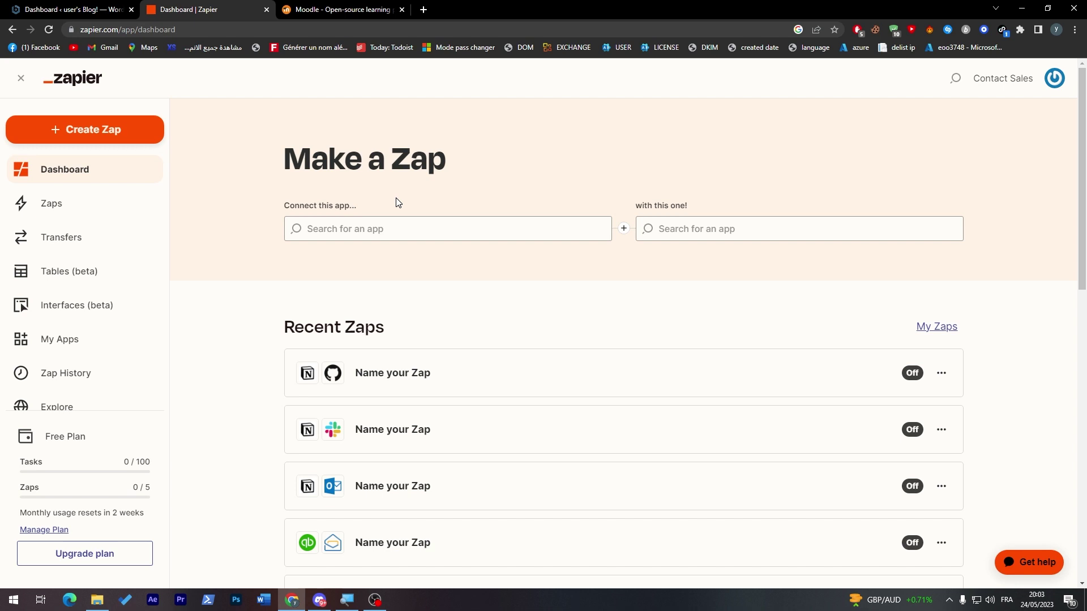
{"action": "scroll", "coordinate": [390, 300], "scroll_direction": "down", "scroll_amount": 4}
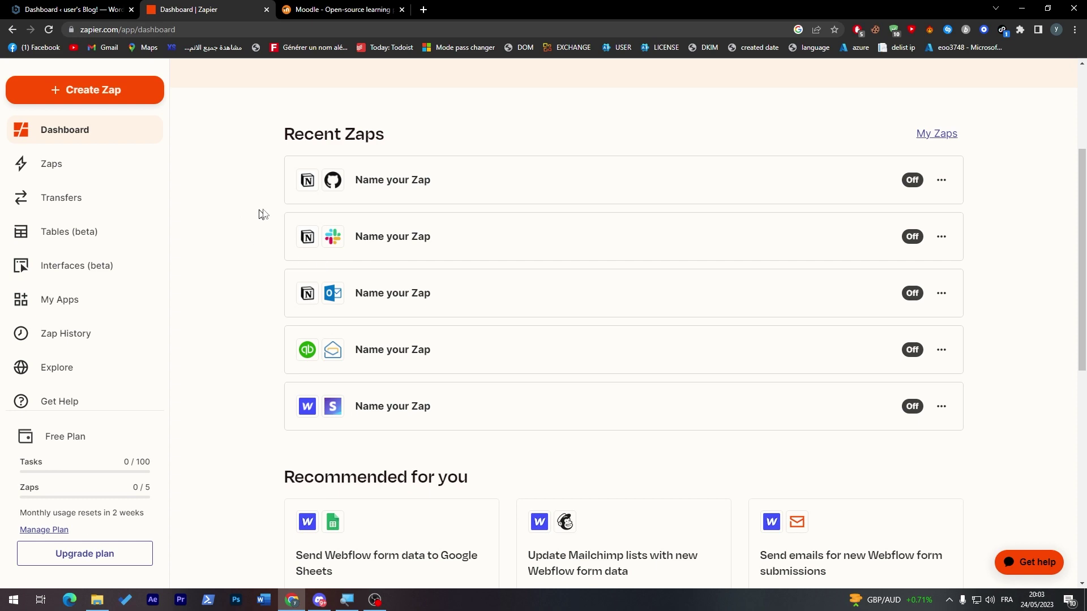
{"action": "scroll", "coordinate": [849, 261], "scroll_direction": "down", "scroll_amount": 6}
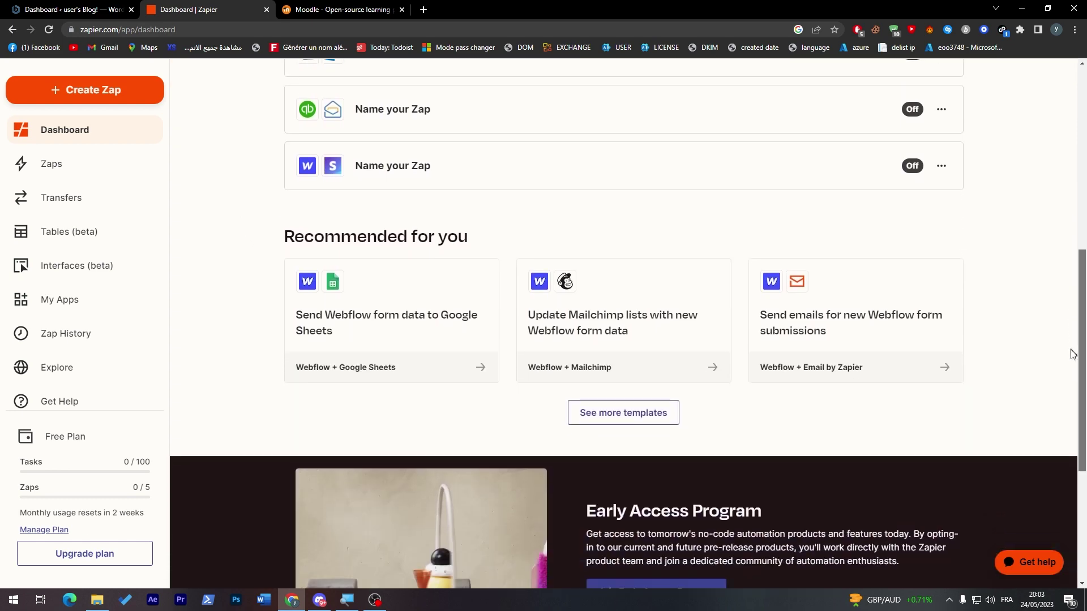
{"action": "scroll", "coordinate": [809, 418], "scroll_direction": "down", "scroll_amount": 3}
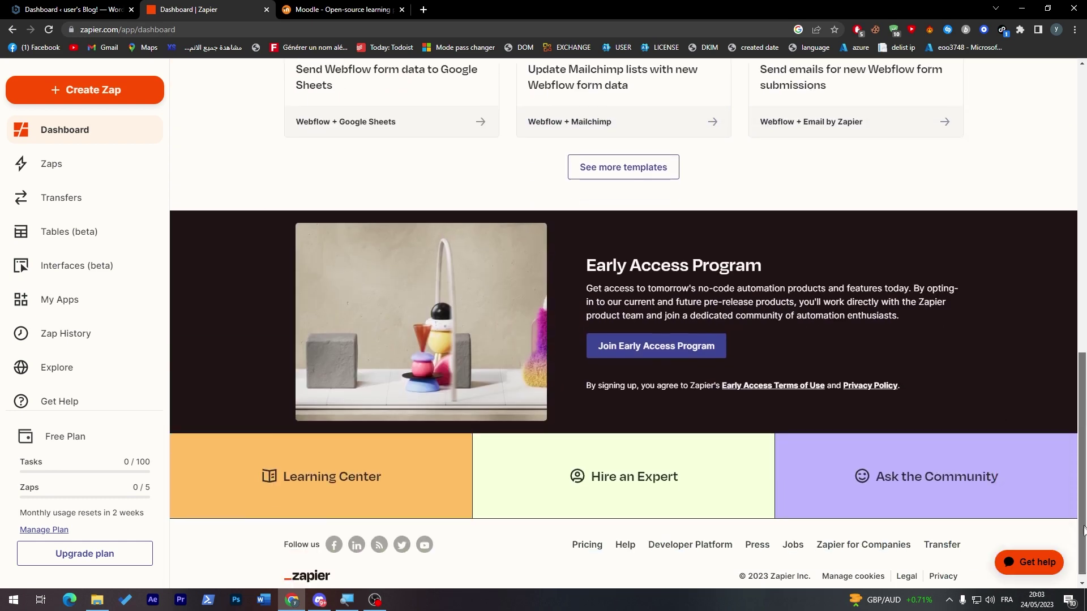
{"action": "scroll", "coordinate": [180, 277], "scroll_direction": "up", "scroll_amount": 20}
{"action": "left_click", "coordinate": [356, 232]}
{"action": "type", "text": "a"}
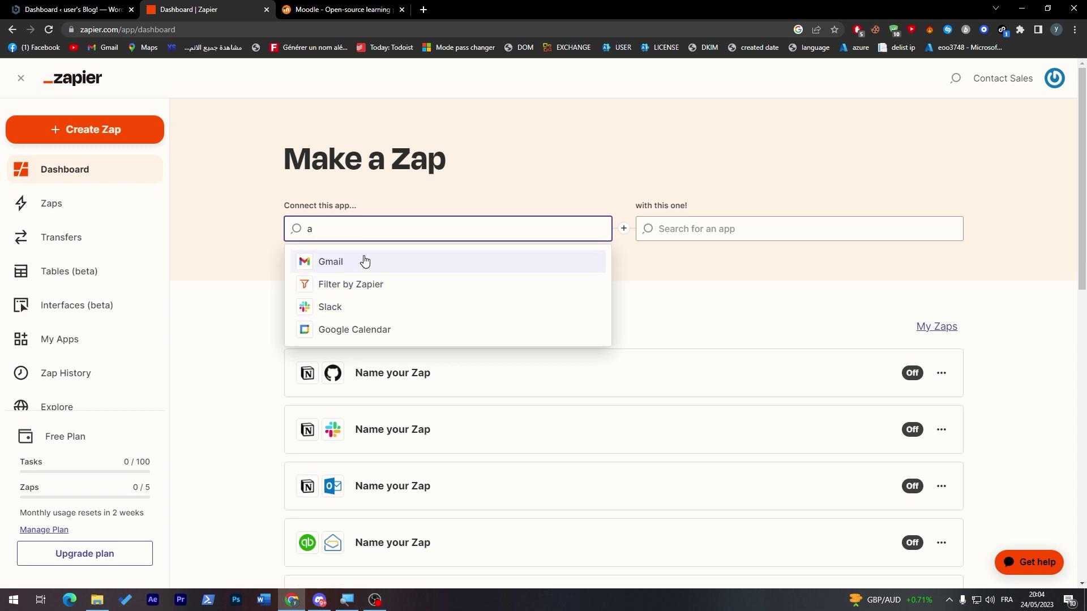
{"action": "key", "text": "BackSpace"}
{"action": "type", "text": "c"}
{"action": "key", "text": "BackSpace"}
{"action": "type", "text": "d"}
{"action": "key", "text": "BackSpace"}
{"action": "left_click", "coordinate": [365, 260]}
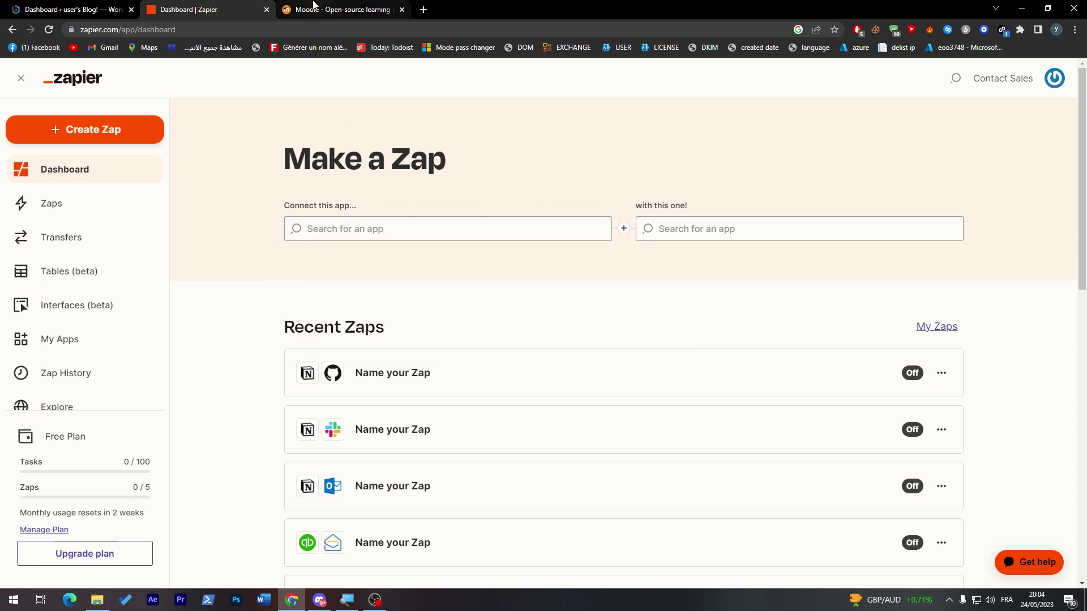
Switch to the WordPress admin site and search the plugins available to add for "moodle".
{"action": "left_click_drag", "start_coordinate": [339, 9], "coordinate": [210, 10]}
{"action": "left_click", "coordinate": [85, 9]}
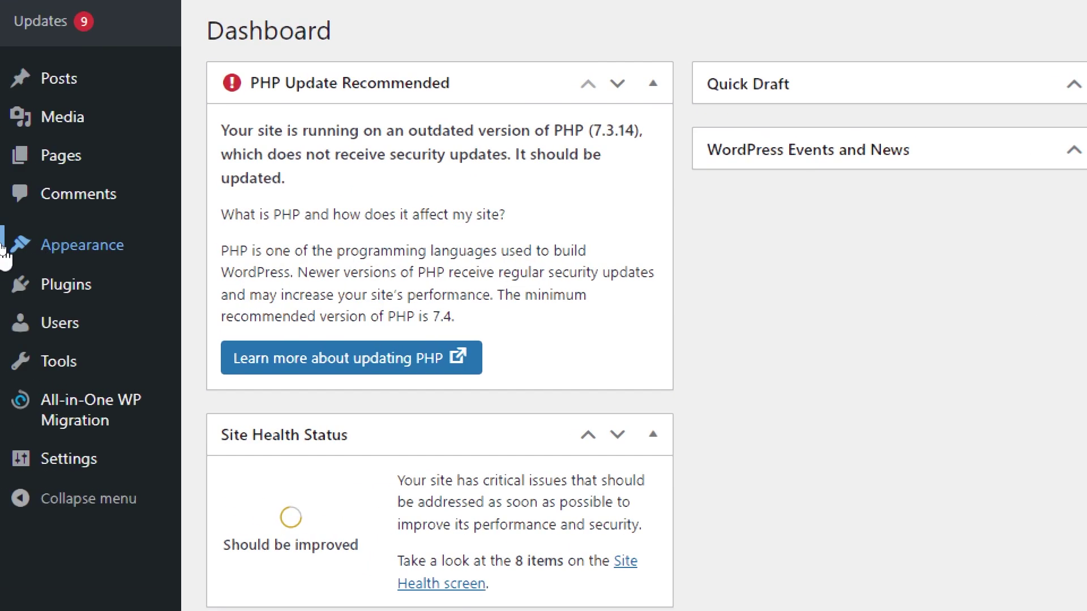
{"action": "mouse_move", "coordinate": [97, 294]}
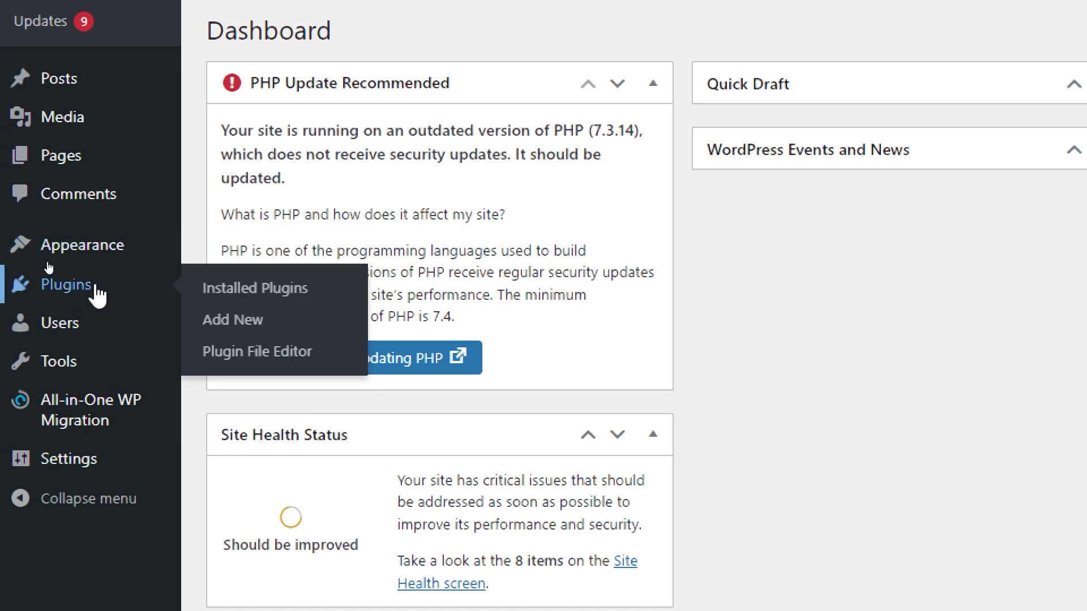
{"action": "left_click", "coordinate": [290, 326]}
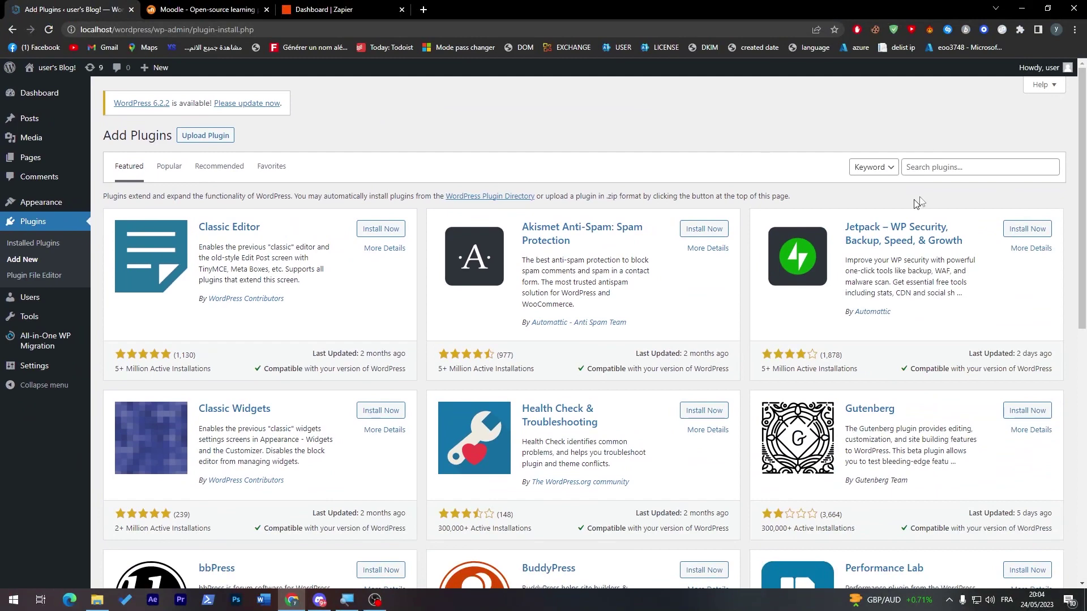
{"action": "left_click", "coordinate": [937, 168]}
{"action": "type", "text": "moodle"}
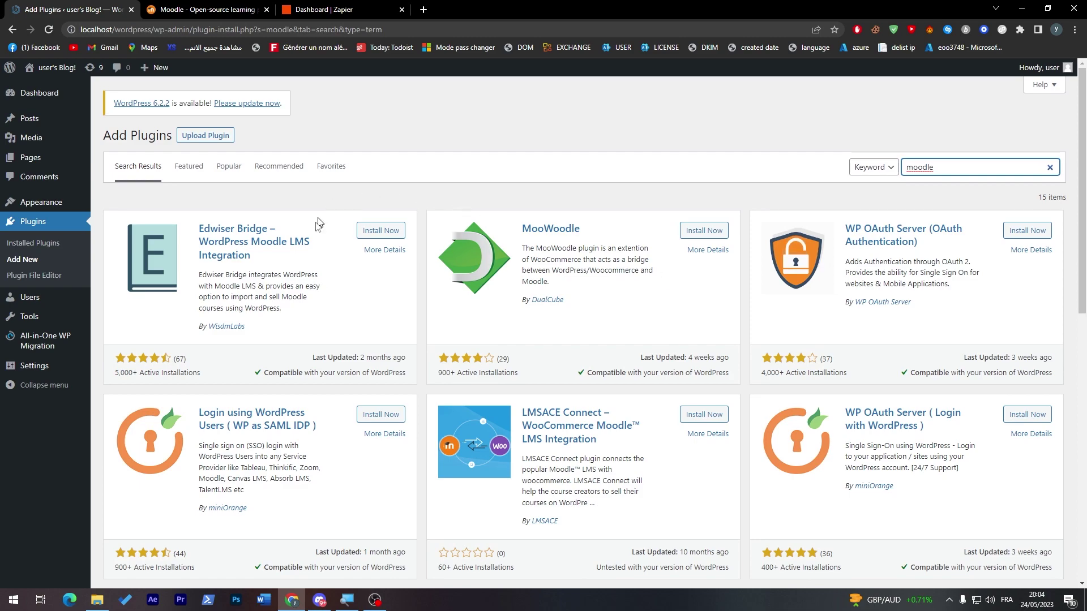
Replace the plugin search keyword with "api".
{"action": "mouse_move", "coordinate": [1080, 207]}
{"action": "left_mouse_down"}
{"action": "mouse_move", "coordinate": [1077, 366]}
{"action": "mouse_move", "coordinate": [1079, 207]}
{"action": "left_mouse_up"}
{"action": "double_click", "coordinate": [919, 167]}
{"action": "type", "text": "api"}
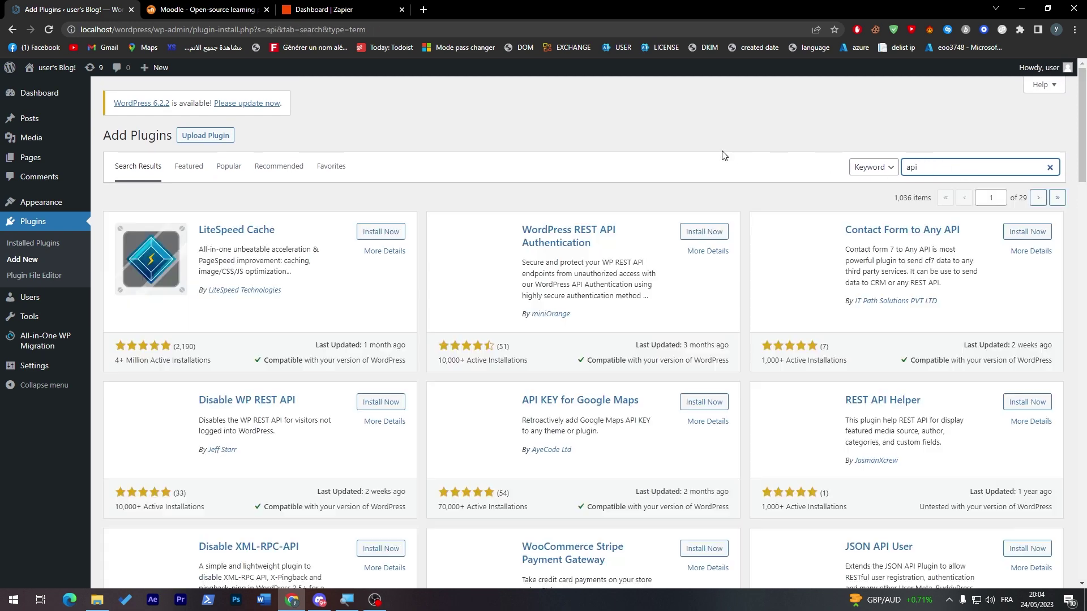
Switch to the Moodle site and try to log in with the Google account.
{"action": "left_click", "coordinate": [204, 9]}
{"action": "left_click", "coordinate": [1054, 102]}
{"action": "left_click", "coordinate": [492, 386]}
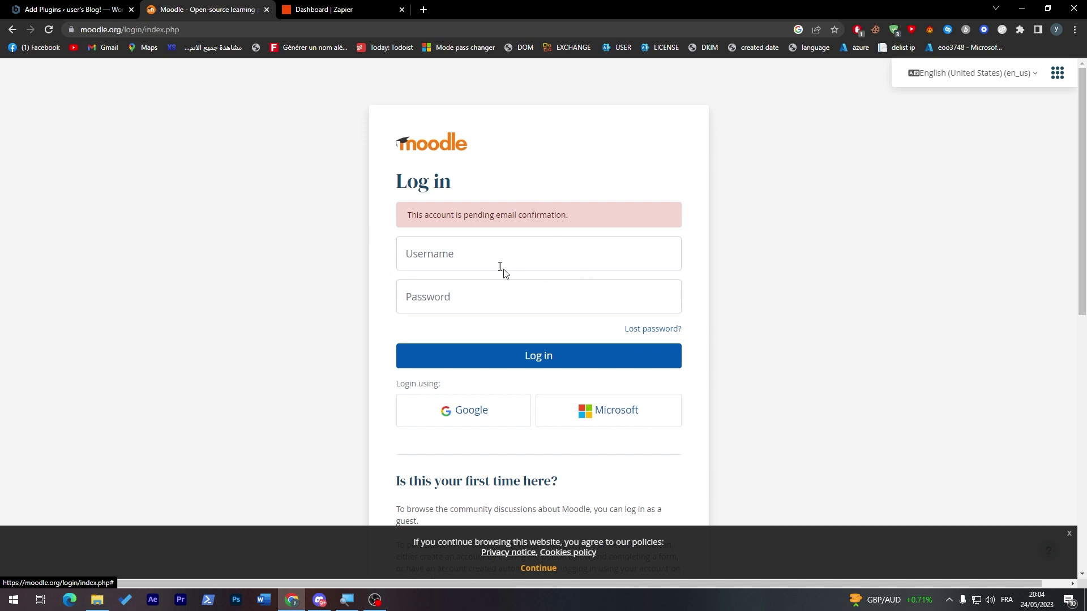
{"action": "triple_click", "coordinate": [439, 214]}
{"action": "left_click", "coordinate": [298, 218]}
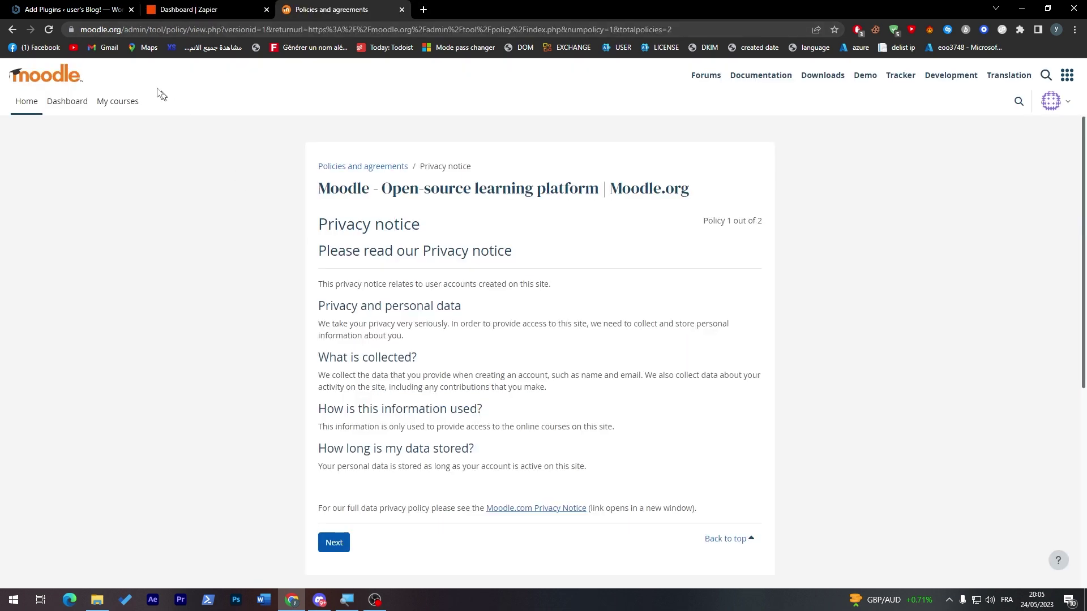
Try to open the account preferences on the Moodle site.
{"action": "left_click", "coordinate": [68, 9]}
{"action": "left_click", "coordinate": [294, 9]}
{"action": "left_click", "coordinate": [1056, 105]}
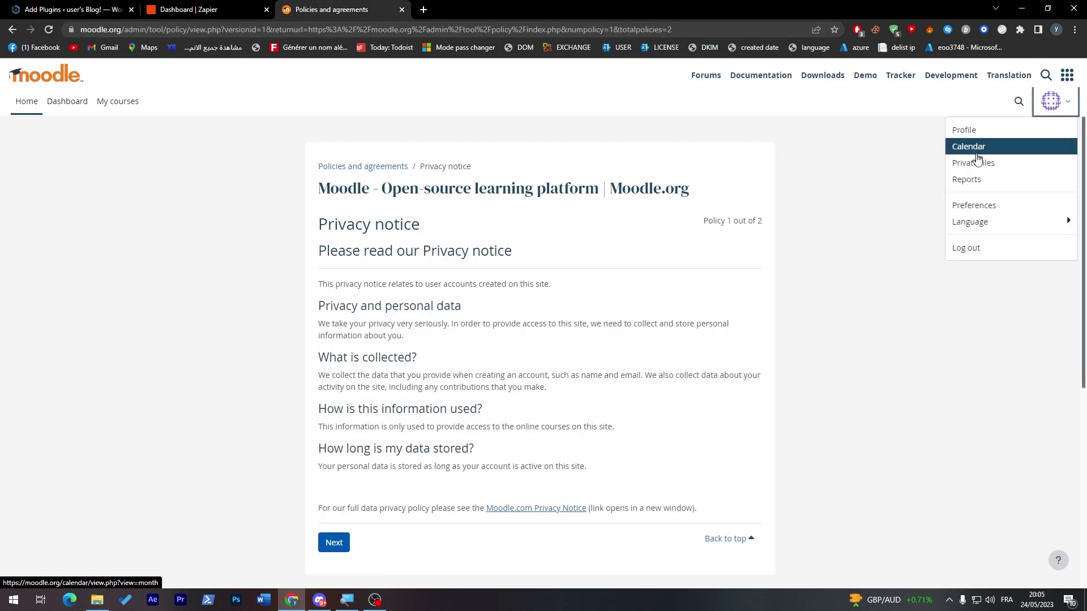
{"action": "left_click", "coordinate": [1004, 208]}
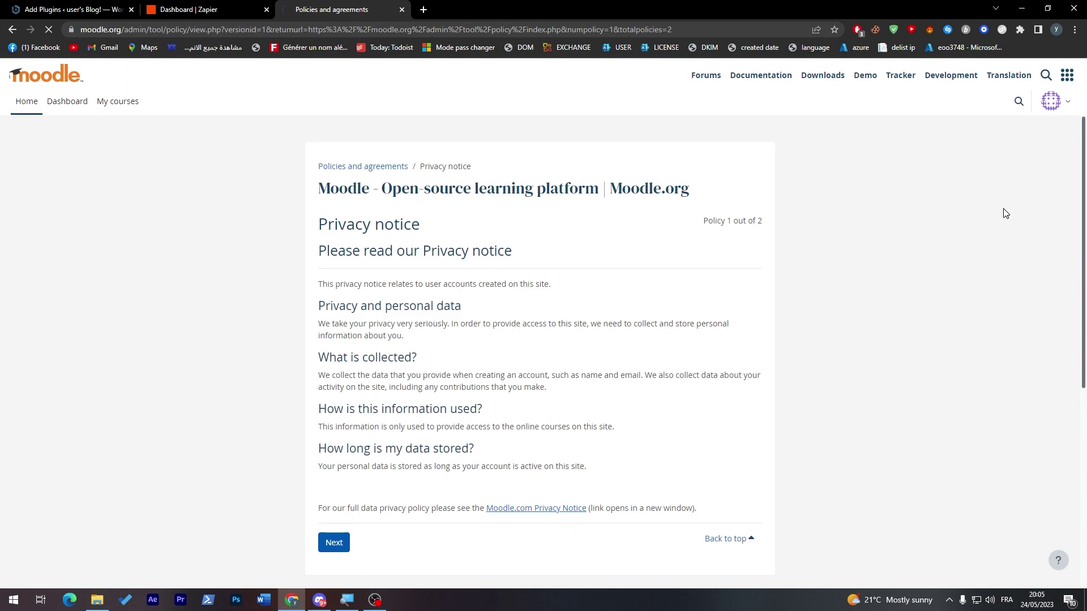
{"action": "left_click_drag", "start_coordinate": [1084, 179], "coordinate": [1048, 163]}
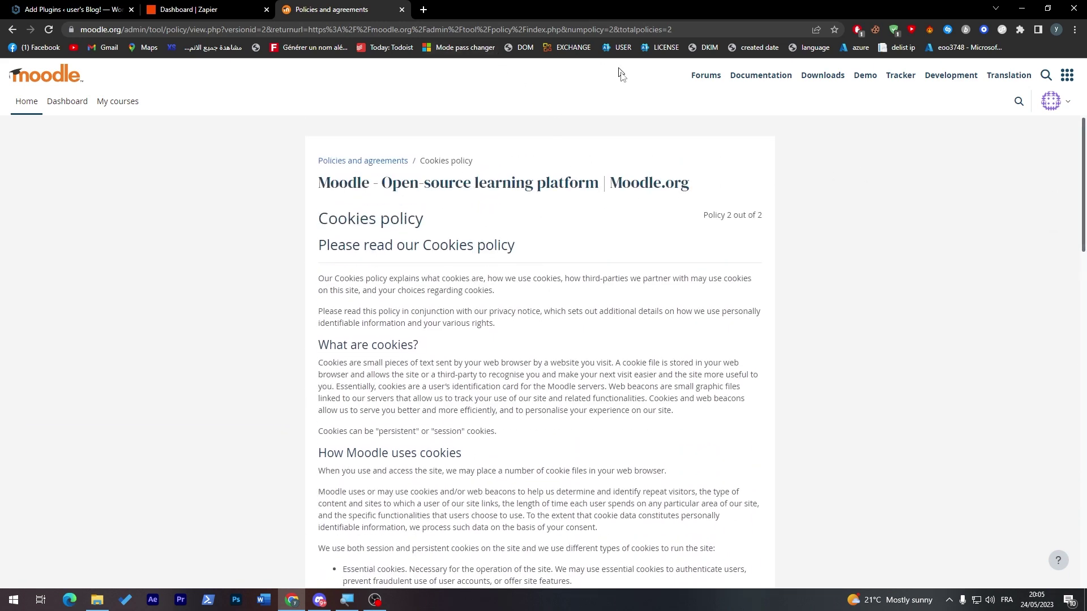
Search Google for "api key on moodle" and open the SearchUnify guide on generating a Moodle API key.
{"action": "left_click", "coordinate": [1046, 75]}
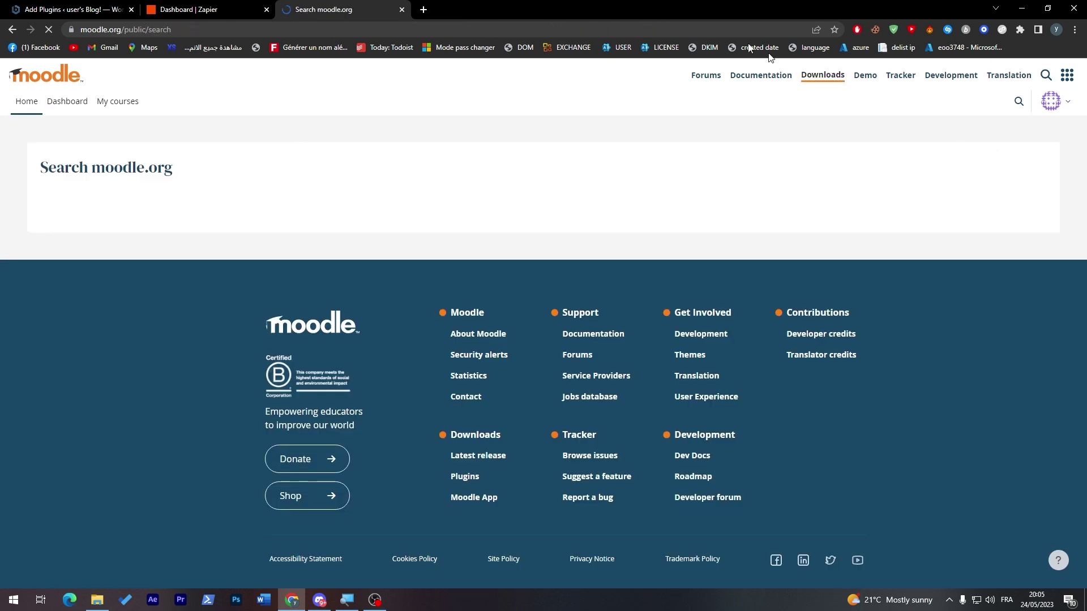
{"action": "left_click", "coordinate": [616, 28]}
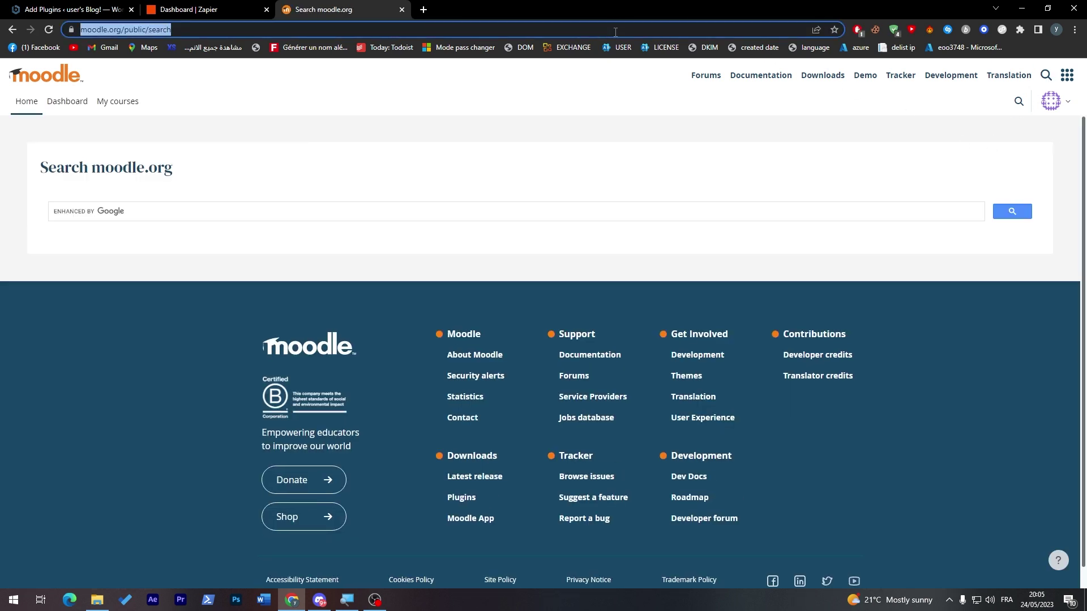
{"action": "type", "text": "api key on m"}
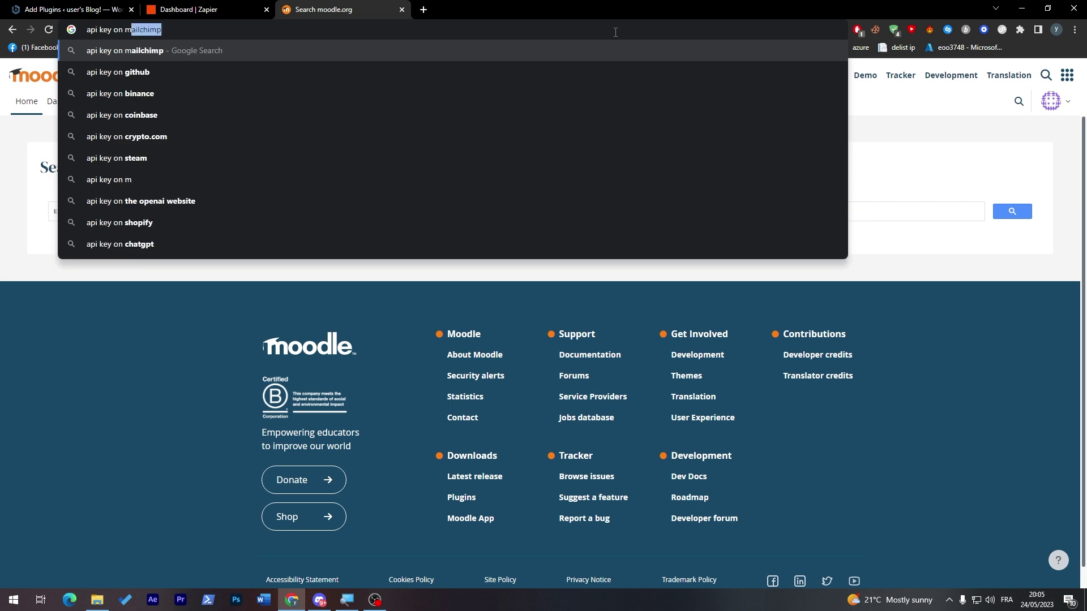
{"action": "type", "text": "oodle"}
{"action": "key", "text": "Return"}
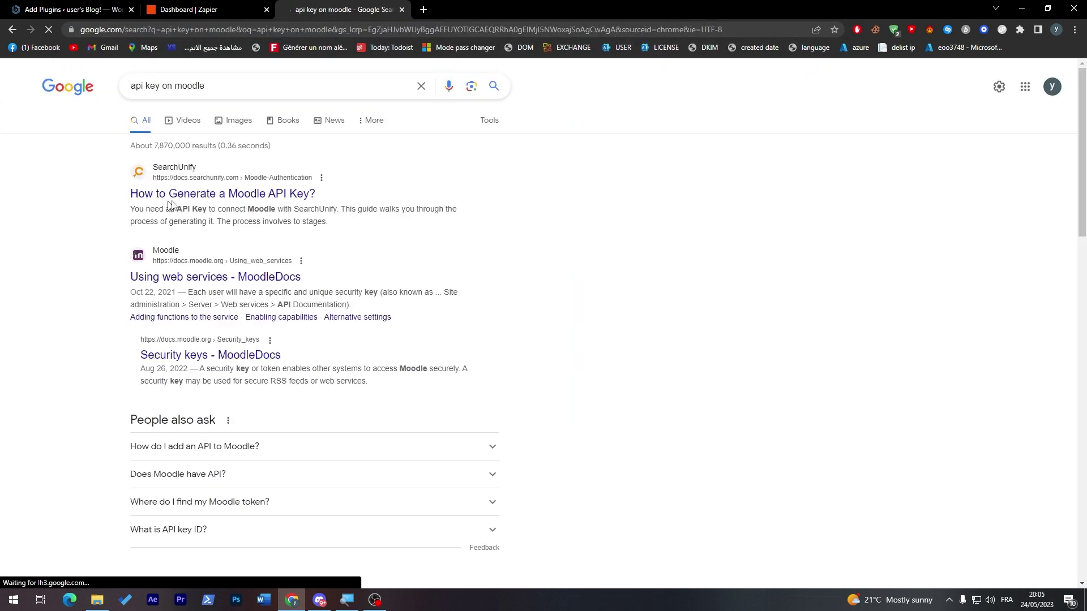
{"action": "left_click", "coordinate": [218, 194]}
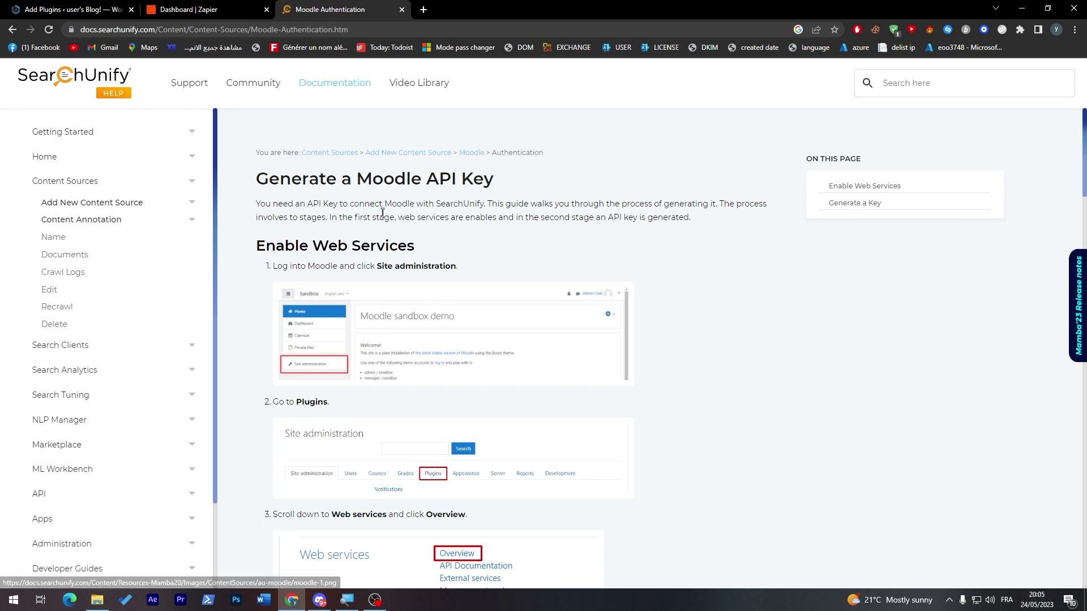
Examine the guide's Enable Web Services section, from Site administration to saving the advanced feature setting.
{"action": "left_click_drag", "start_coordinate": [259, 244], "coordinate": [416, 249]}
{"action": "left_click", "coordinate": [419, 260]}
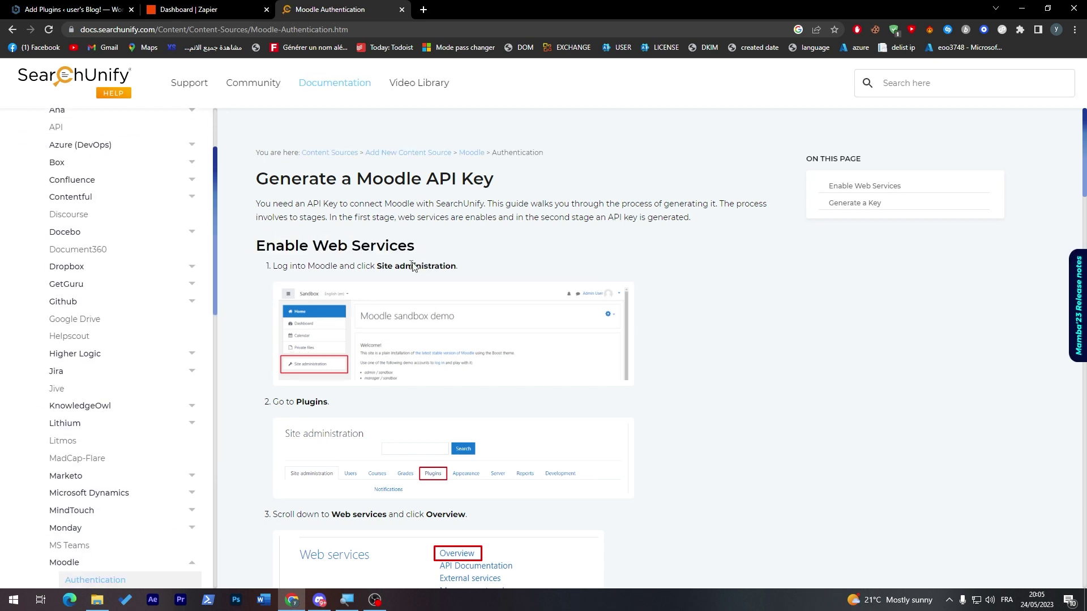
{"action": "left_click", "coordinate": [352, 277]}
{"action": "triple_click", "coordinate": [377, 270]}
{"action": "left_click", "coordinate": [367, 265]}
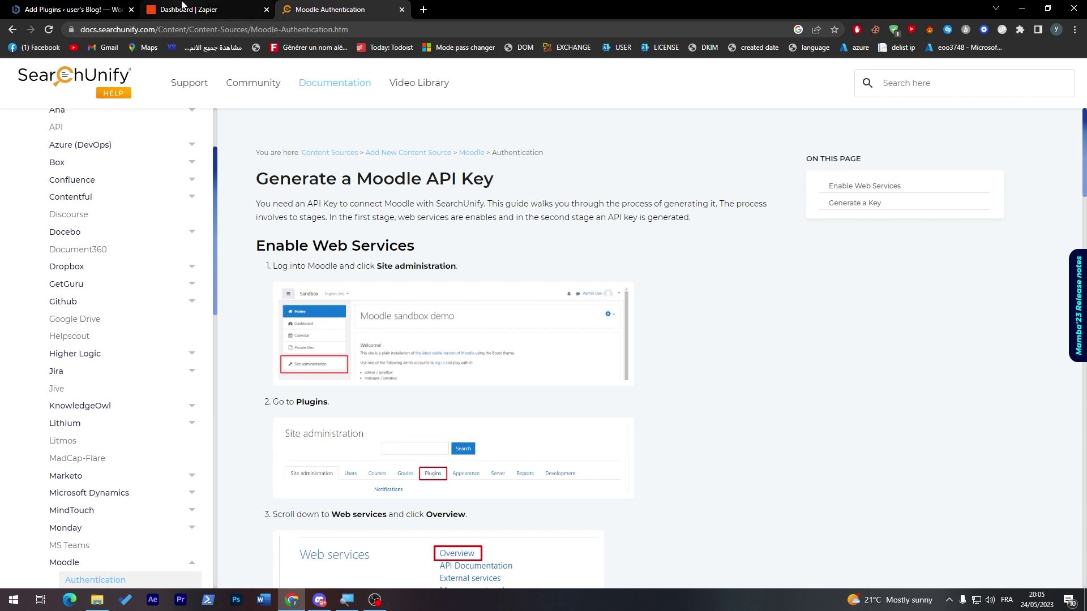
{"action": "left_click", "coordinate": [186, 9]}
{"action": "left_click", "coordinate": [368, 5]}
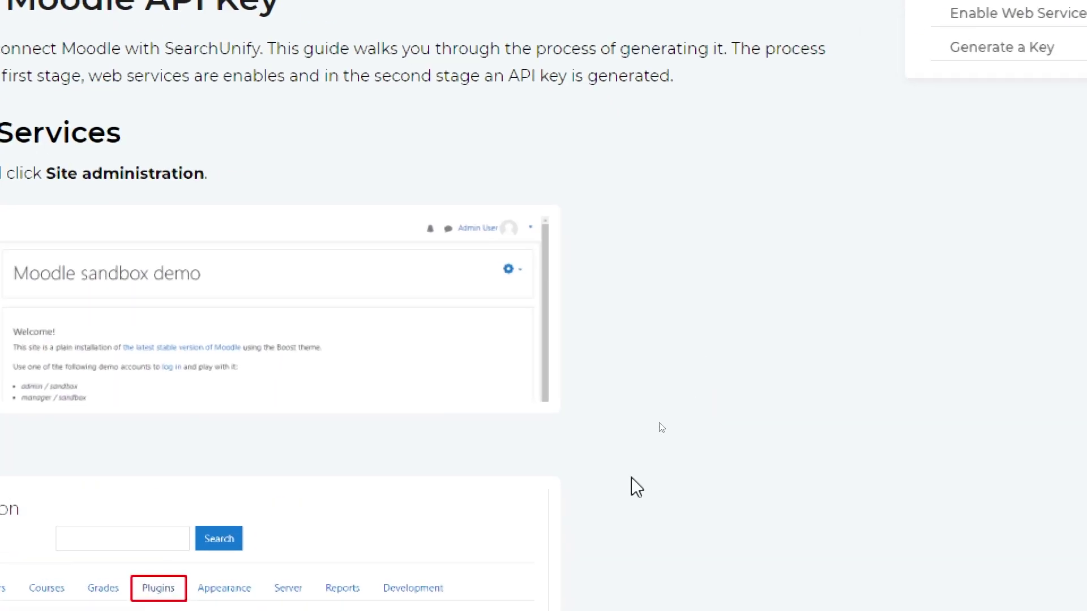
{"action": "scroll", "coordinate": [69, 467], "scroll_direction": "down", "scroll_amount": 3}
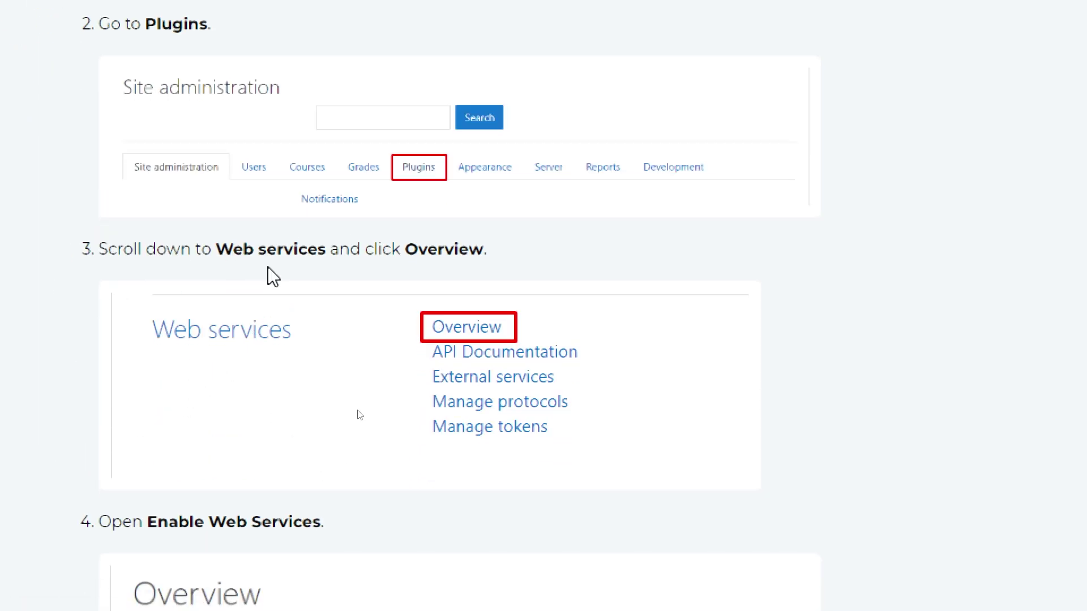
{"action": "scroll", "coordinate": [536, 594], "scroll_direction": "down", "scroll_amount": 2}
{"action": "scroll", "coordinate": [536, 595], "scroll_direction": "down", "scroll_amount": 8}
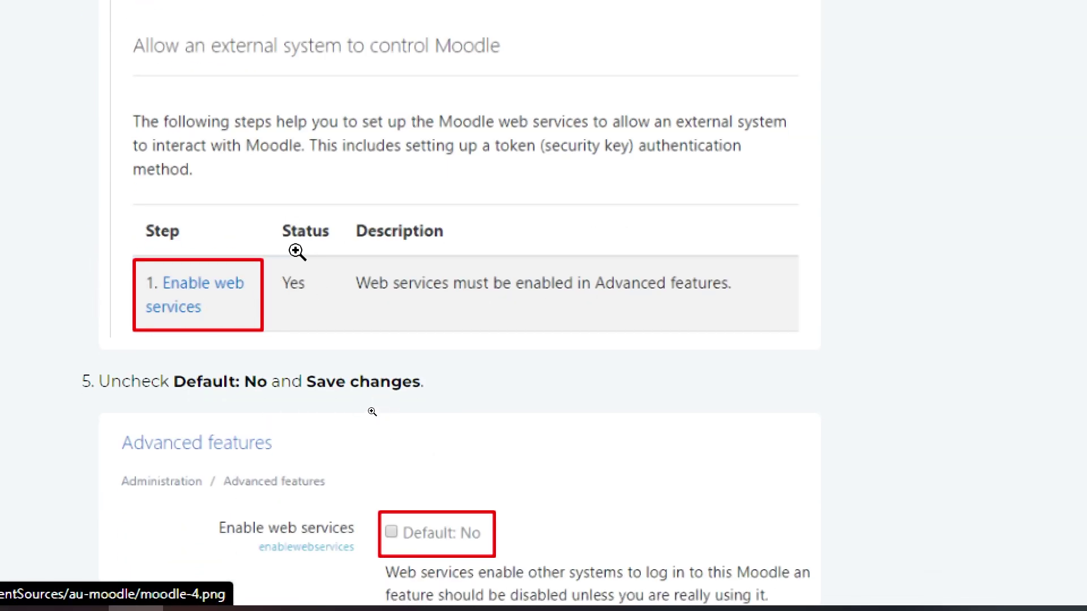
{"action": "scroll", "coordinate": [468, 439], "scroll_direction": "down", "scroll_amount": 1}
Examine the guide's Generate a Key section down to copying the token, and return to the WordPress plugin search.
{"action": "scroll", "coordinate": [468, 439], "scroll_direction": "down", "scroll_amount": 9}
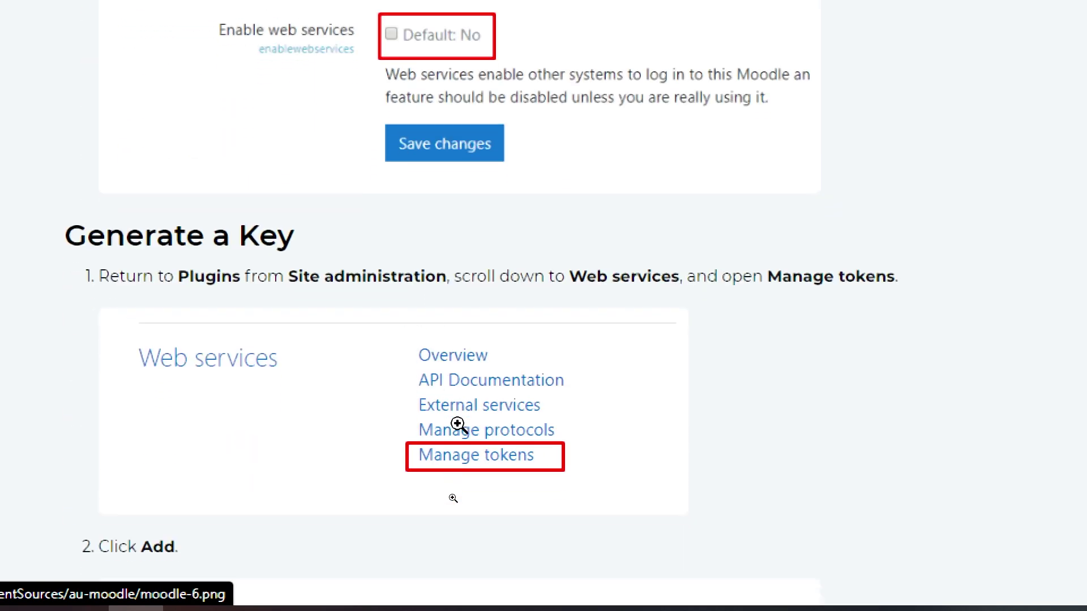
{"action": "scroll", "coordinate": [451, 416], "scroll_direction": "down", "scroll_amount": 9}
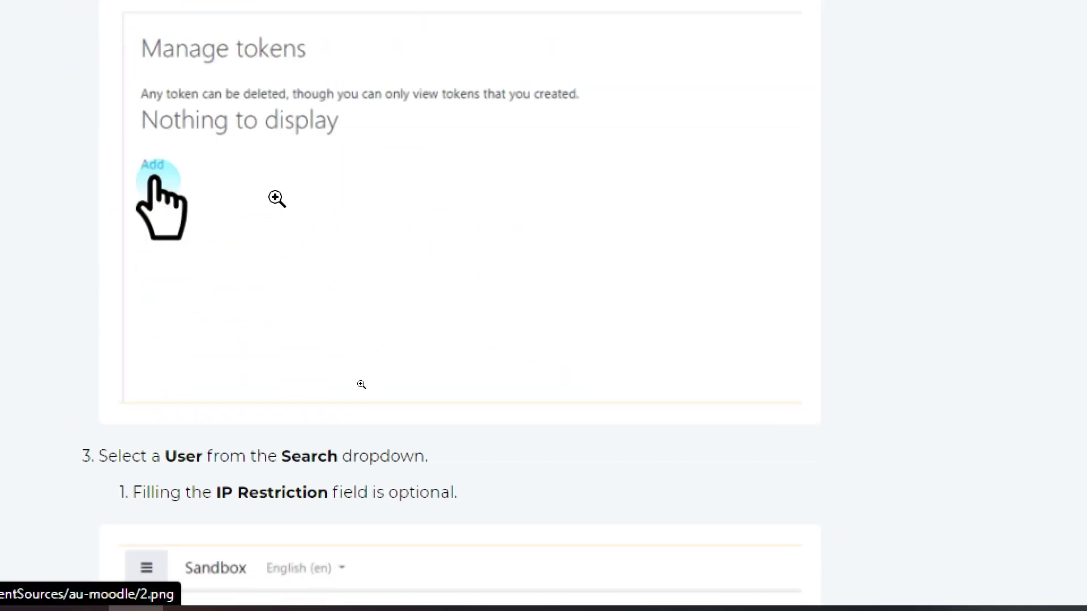
{"action": "scroll", "coordinate": [37, 211], "scroll_direction": "down", "scroll_amount": 9}
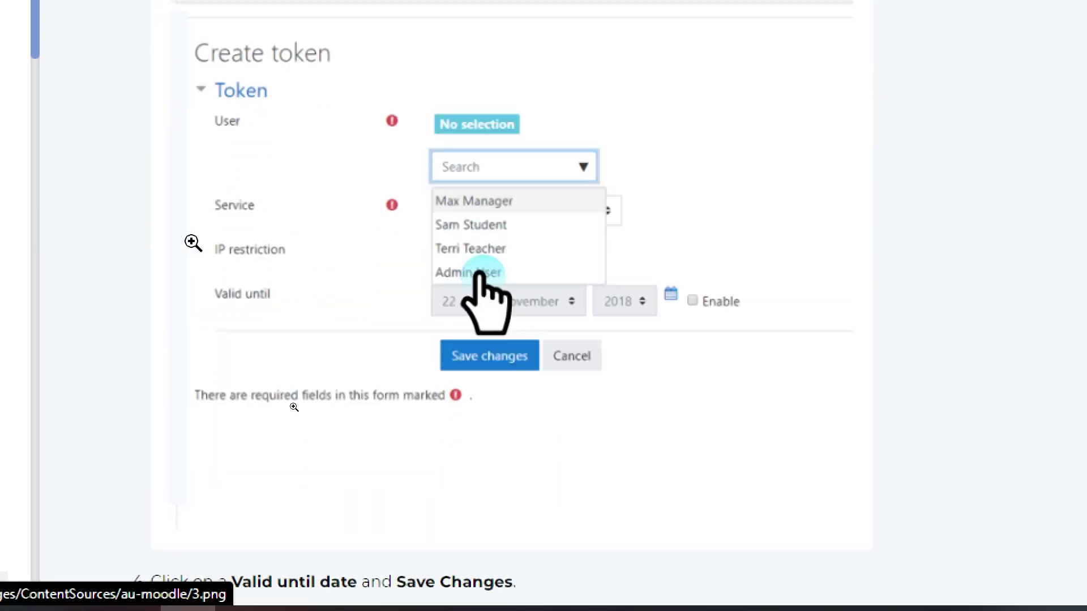
{"action": "scroll", "coordinate": [292, 408], "scroll_direction": "down", "scroll_amount": 12}
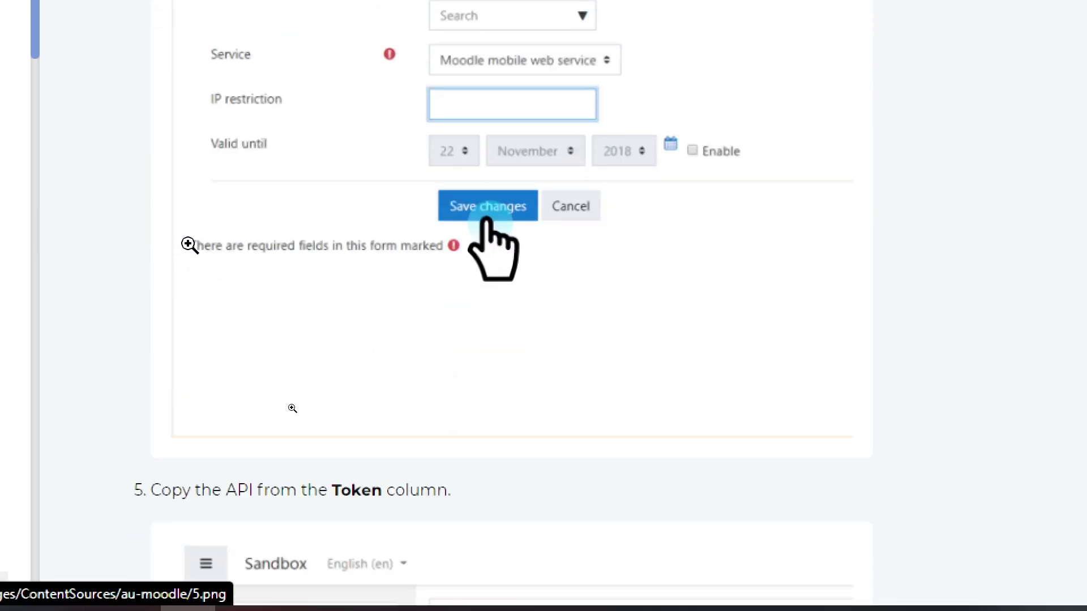
{"action": "scroll", "coordinate": [292, 408], "scroll_direction": "down", "scroll_amount": 11}
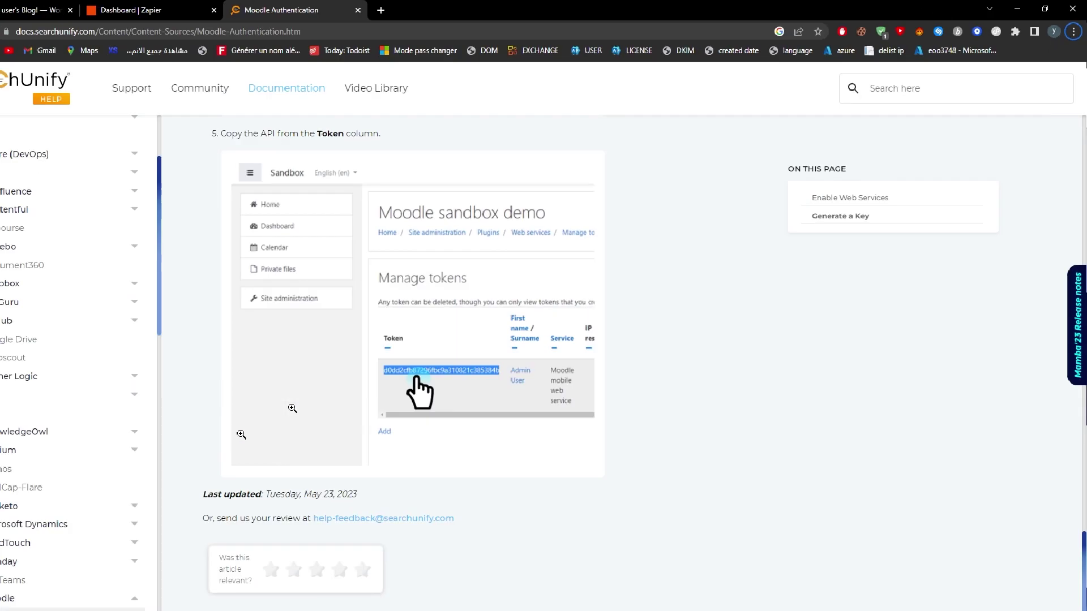
{"action": "left_click", "coordinate": [72, 10]}
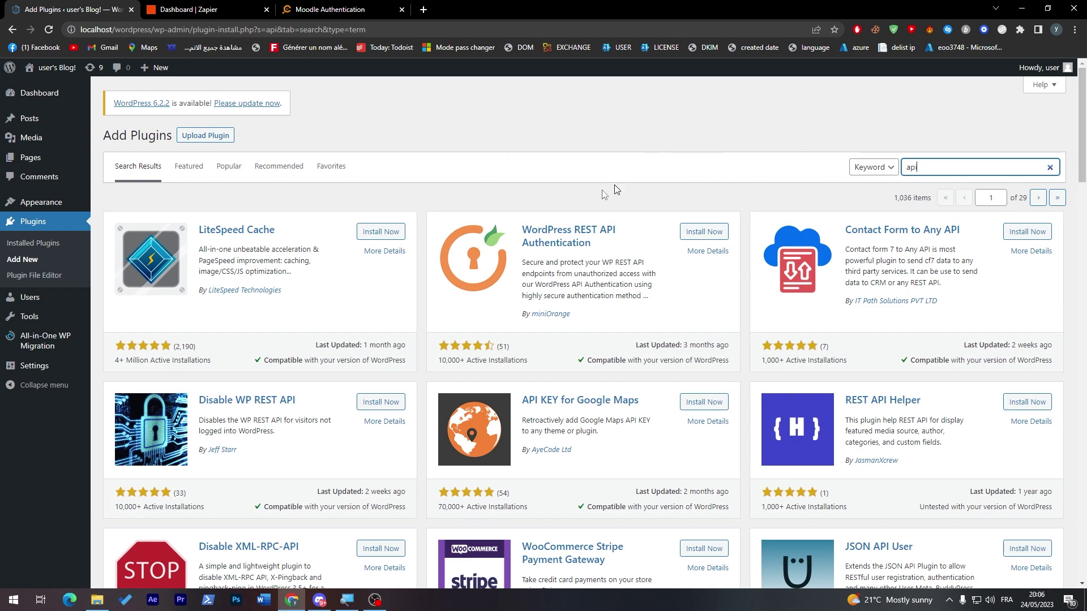
Search the WordPress plugin directory for "wp api".
{"action": "scroll", "coordinate": [1085, 193], "scroll_direction": "up", "scroll_amount": 7}
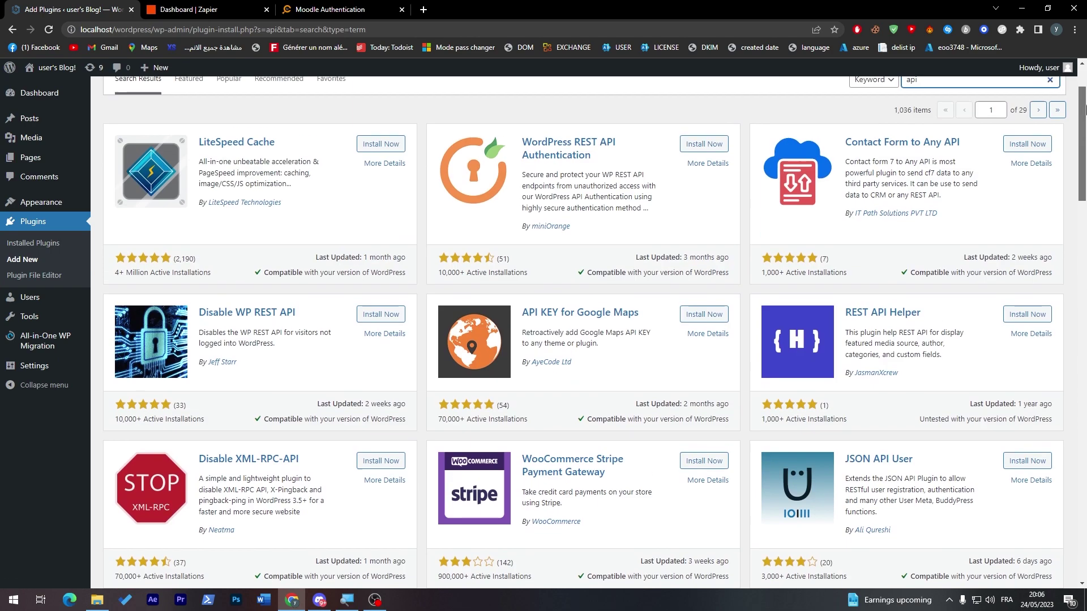
{"action": "type", "text": "w"}
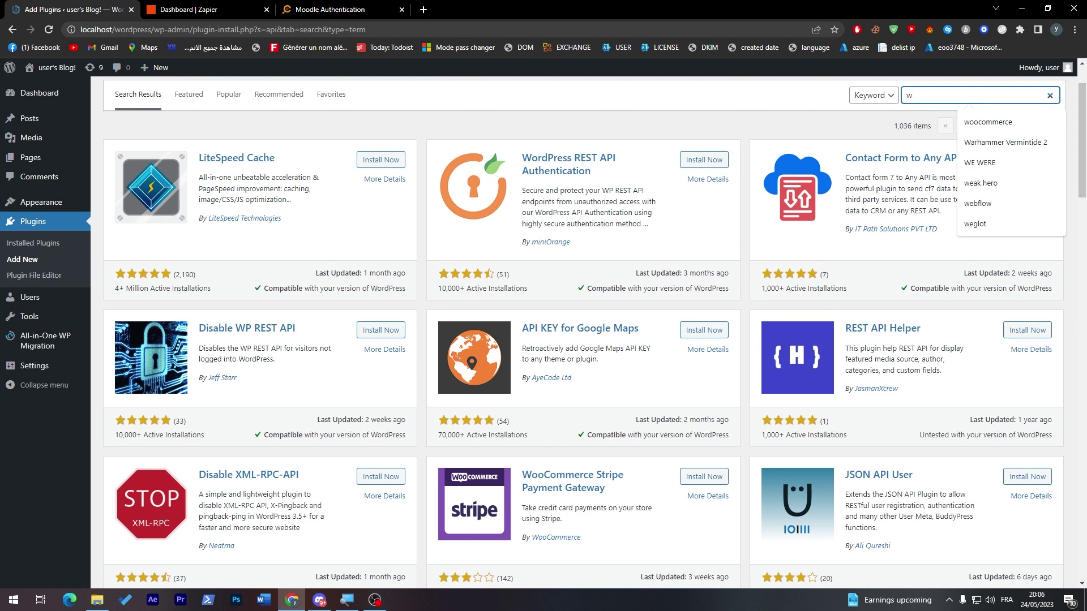
{"action": "type", "text": "p ao"}
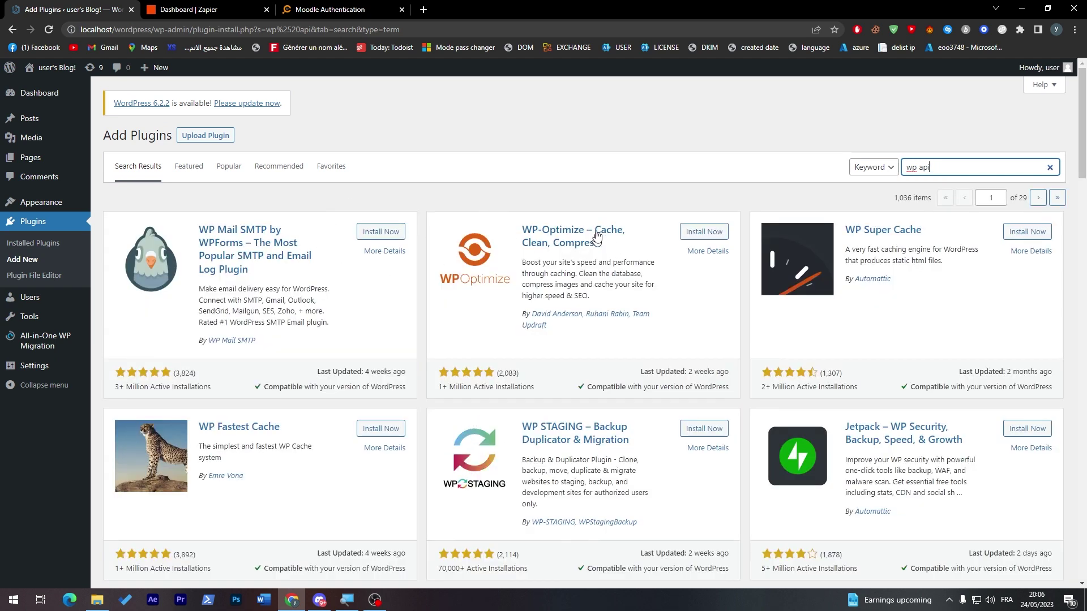
{"action": "left_click", "coordinate": [508, 150]}
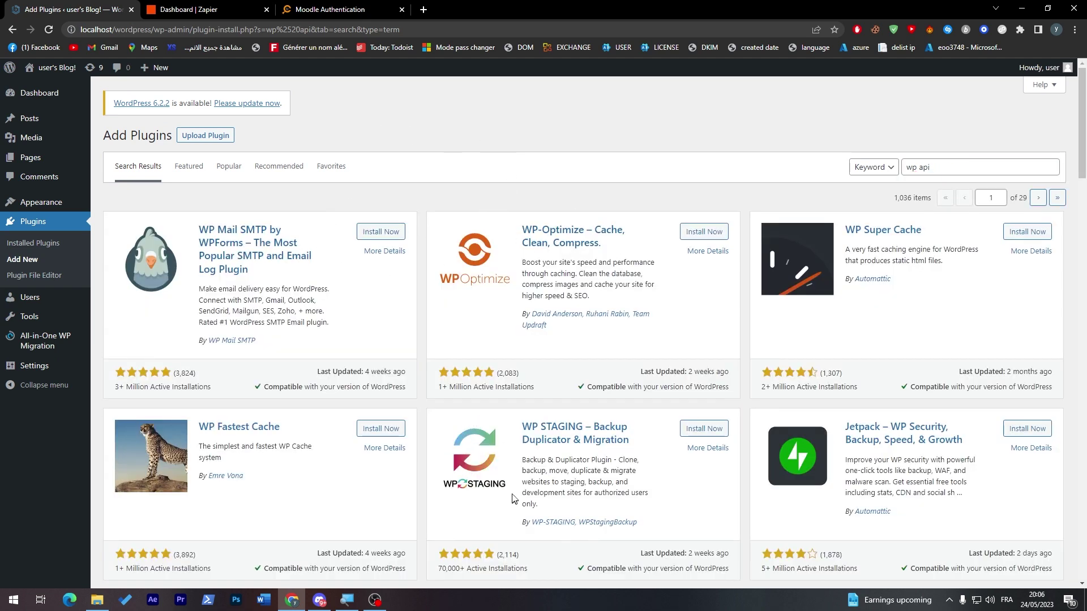
Look up "wordpress api plugin" in a new browser tab, open the WPGetAPI plugin page on WordPress.org and download the plugin.
{"action": "left_click", "coordinate": [424, 9]}
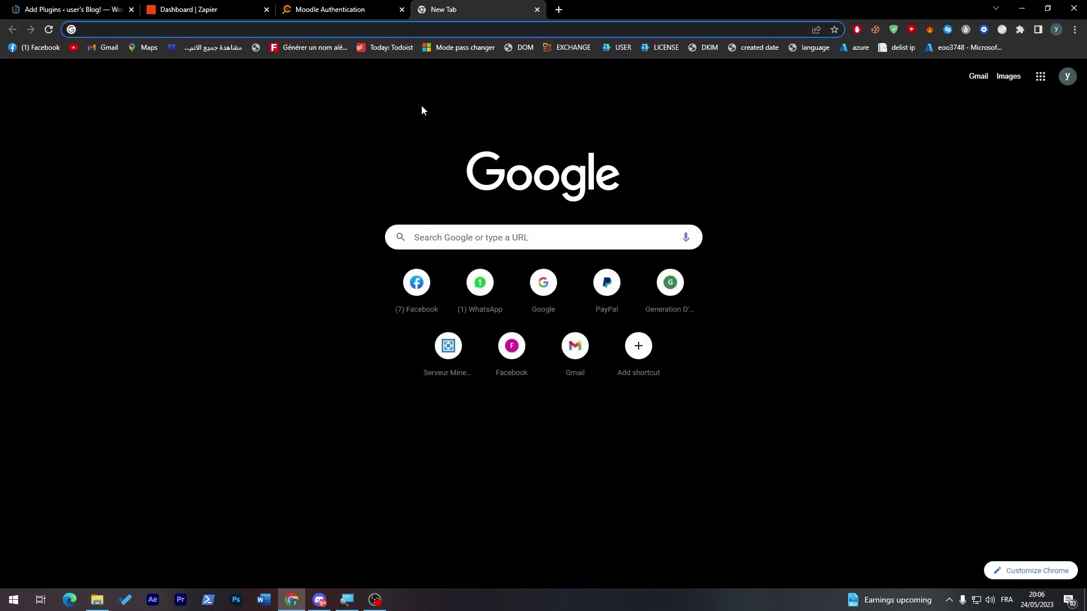
{"action": "type", "text": "wor"}
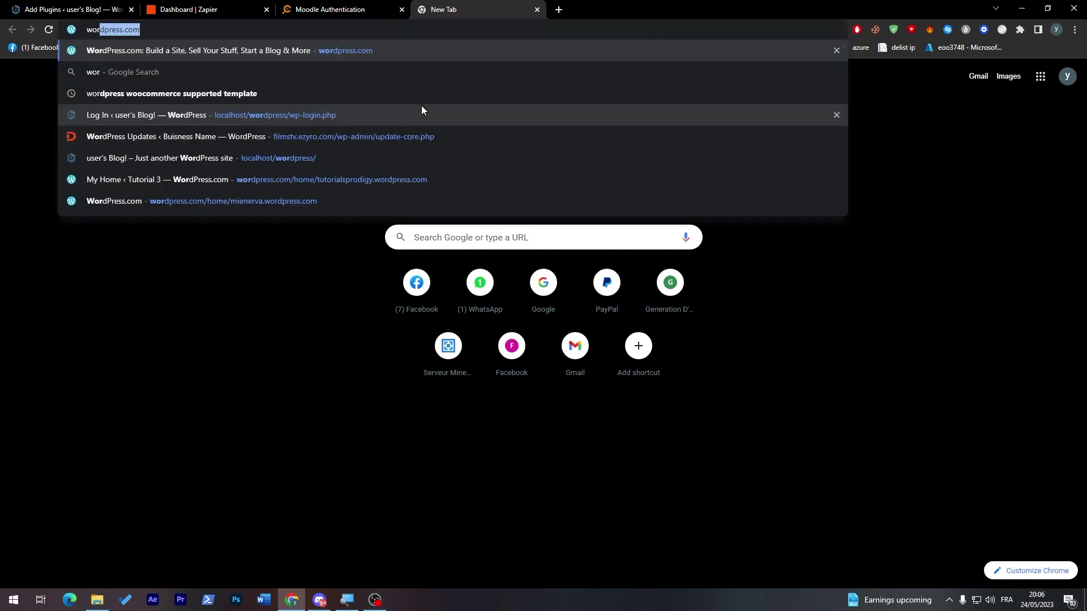
{"action": "type", "text": "dpress api plugin"}
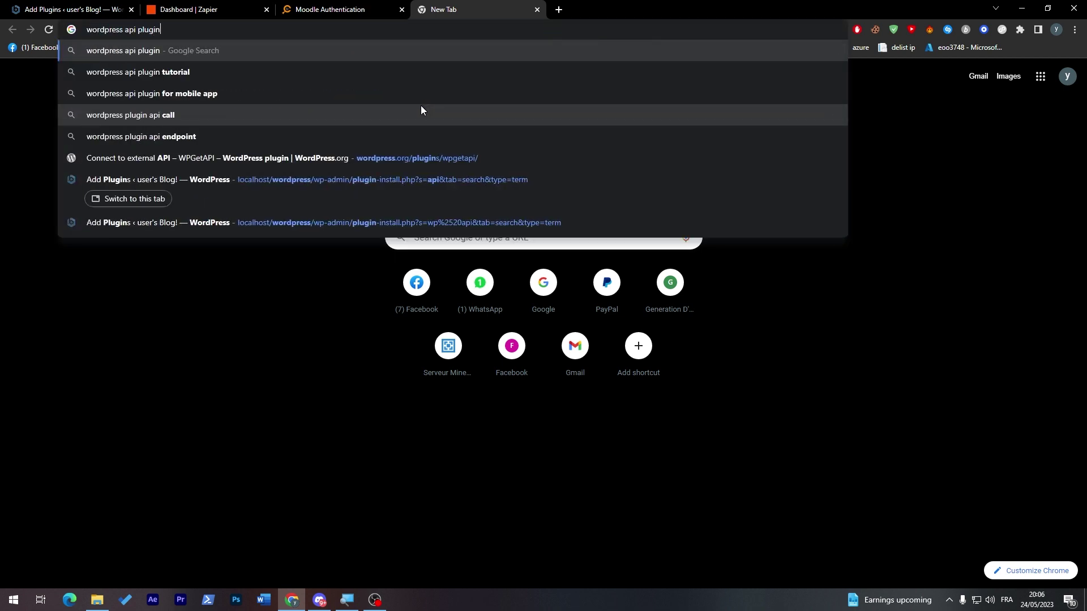
{"action": "left_click", "coordinate": [362, 158]}
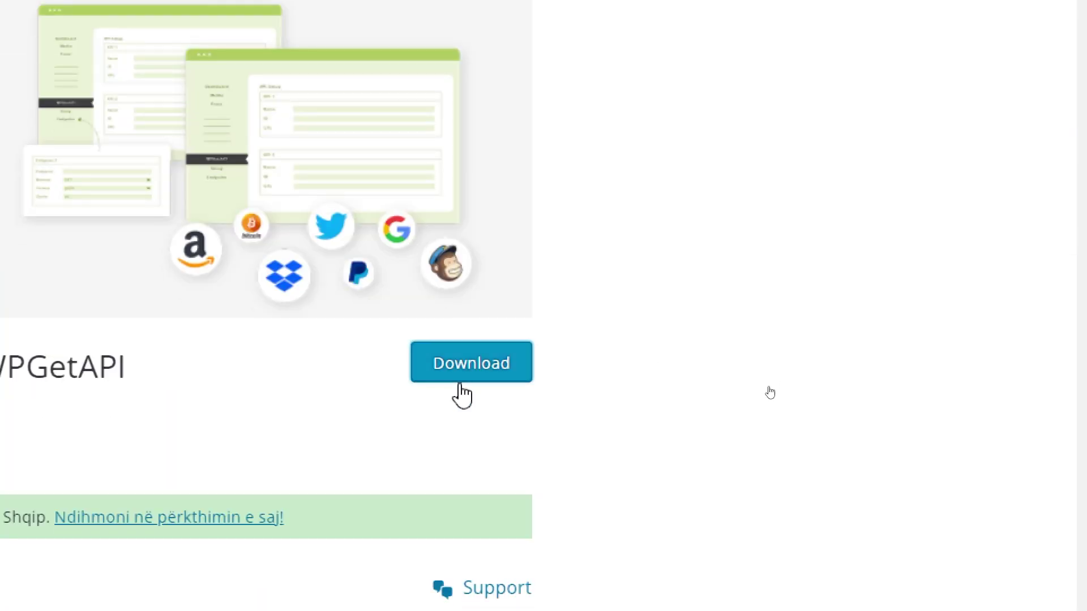
{"action": "left_click", "coordinate": [462, 390]}
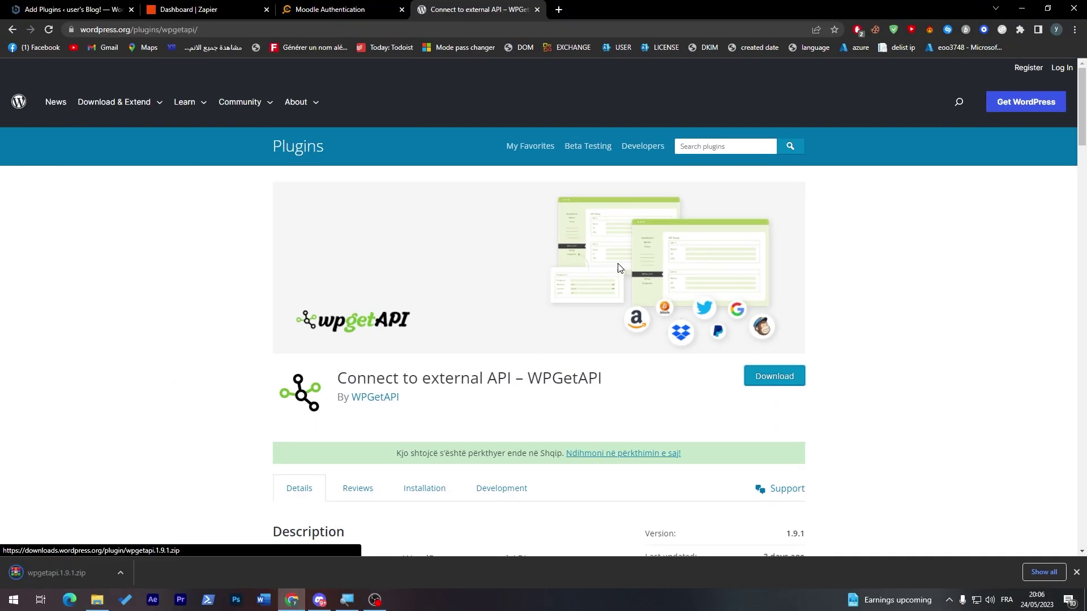
Upload the wpgetapi.1.9.1 zip file to the local WordPress site, then install and activate the plugin.
{"action": "left_click", "coordinate": [45, 10]}
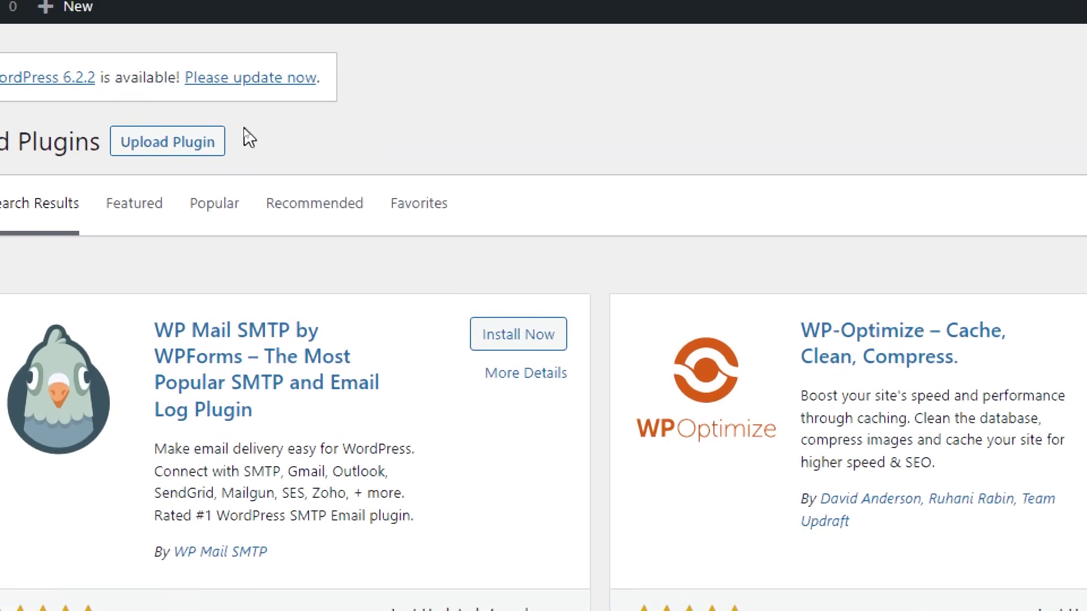
{"action": "left_click", "coordinate": [210, 140]}
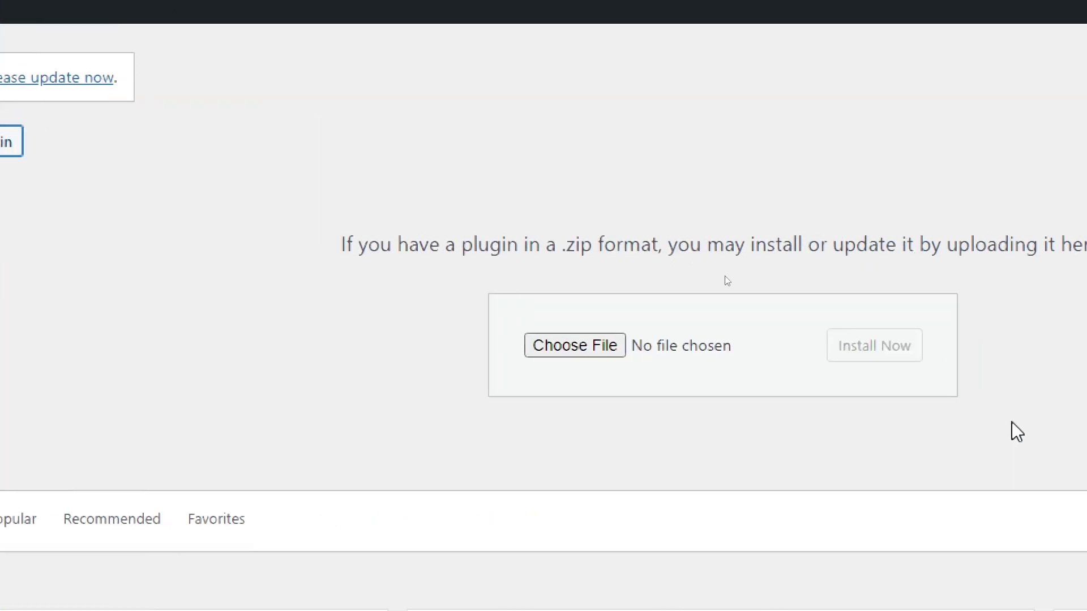
{"action": "left_click", "coordinate": [951, 343]}
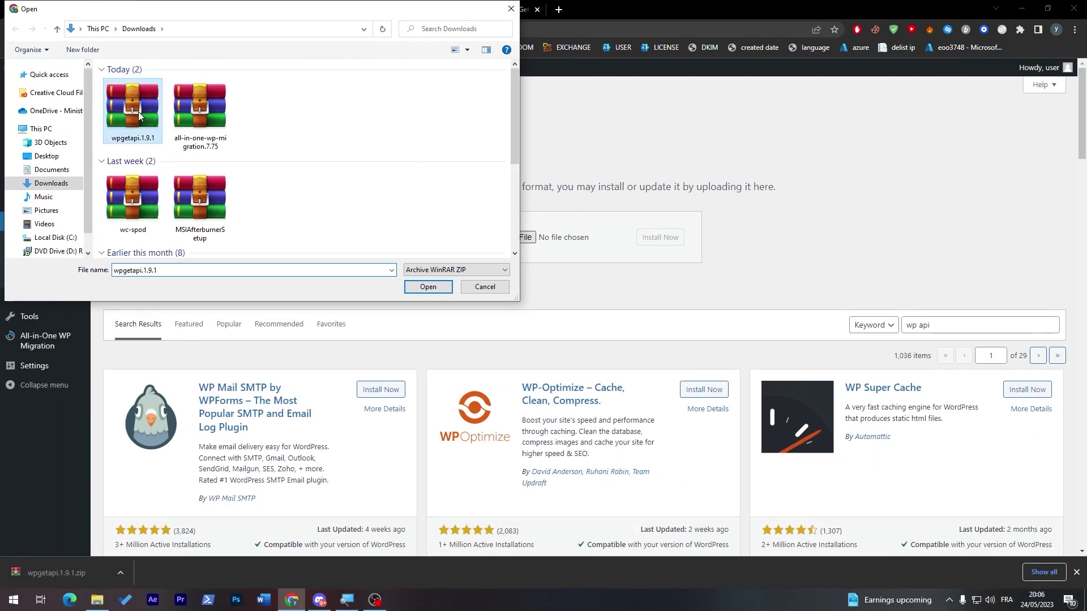
{"action": "double_click", "coordinate": [136, 108]}
{"action": "left_click", "coordinate": [652, 238]}
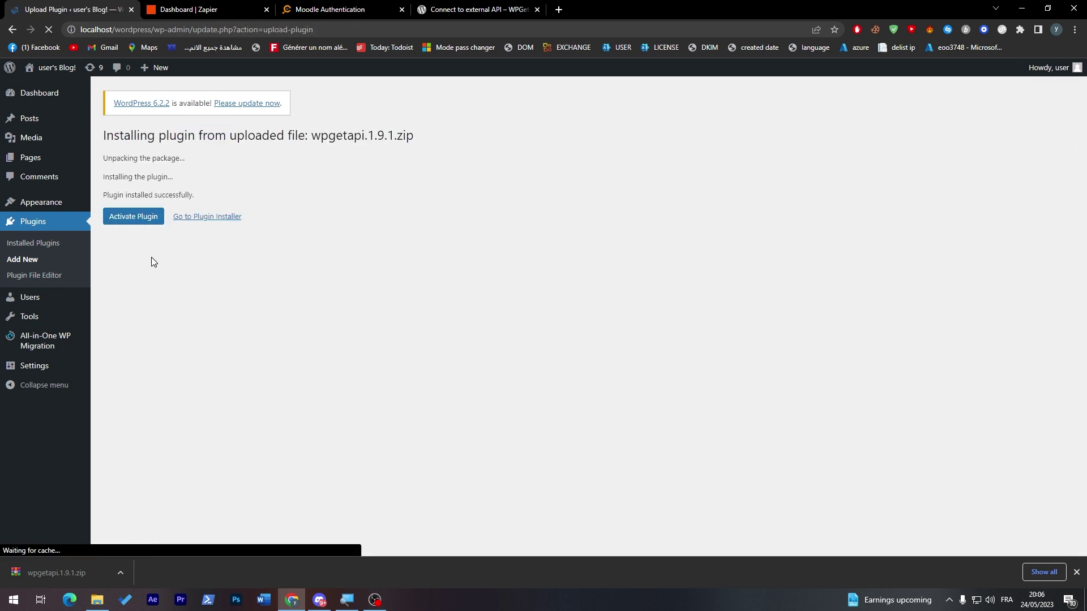
{"action": "left_click", "coordinate": [133, 222]}
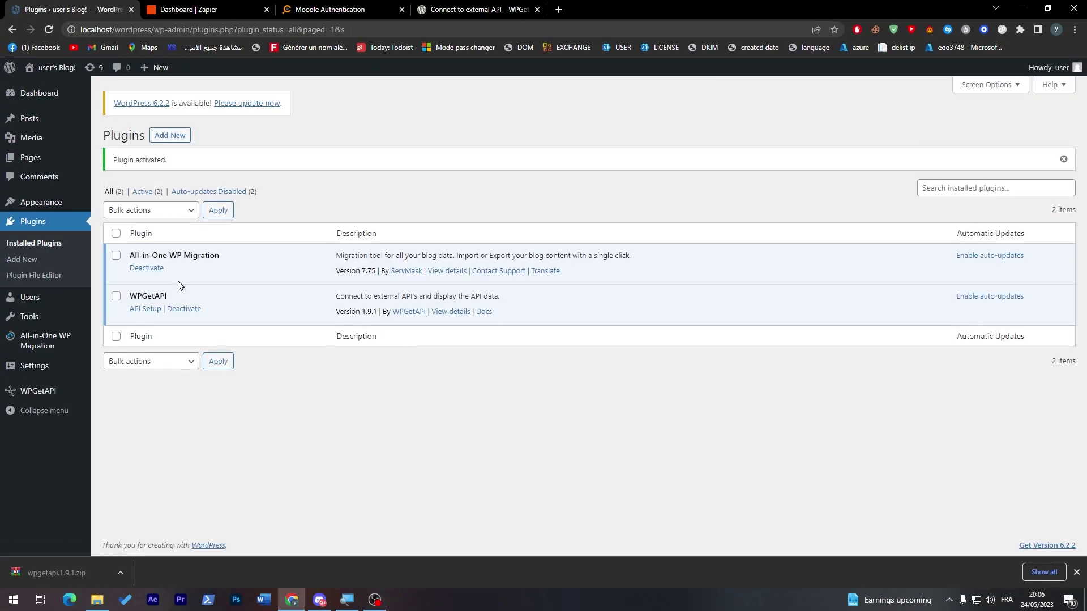
Open the WPGetAPI setup page and enter Moodle as the name of the first API.
{"action": "left_click", "coordinate": [54, 391]}
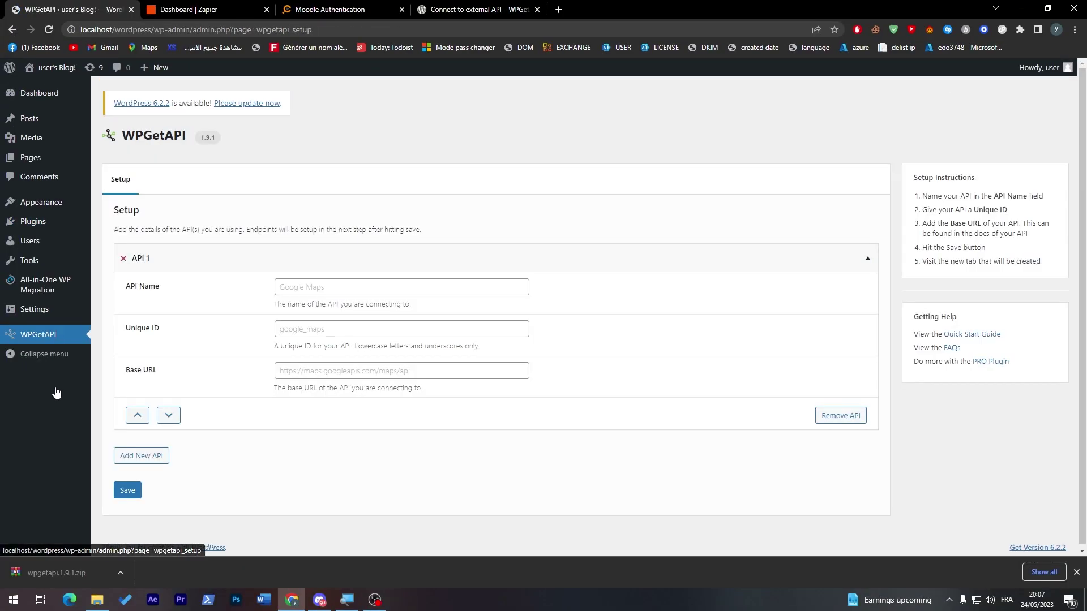
{"action": "left_click", "coordinate": [401, 287]}
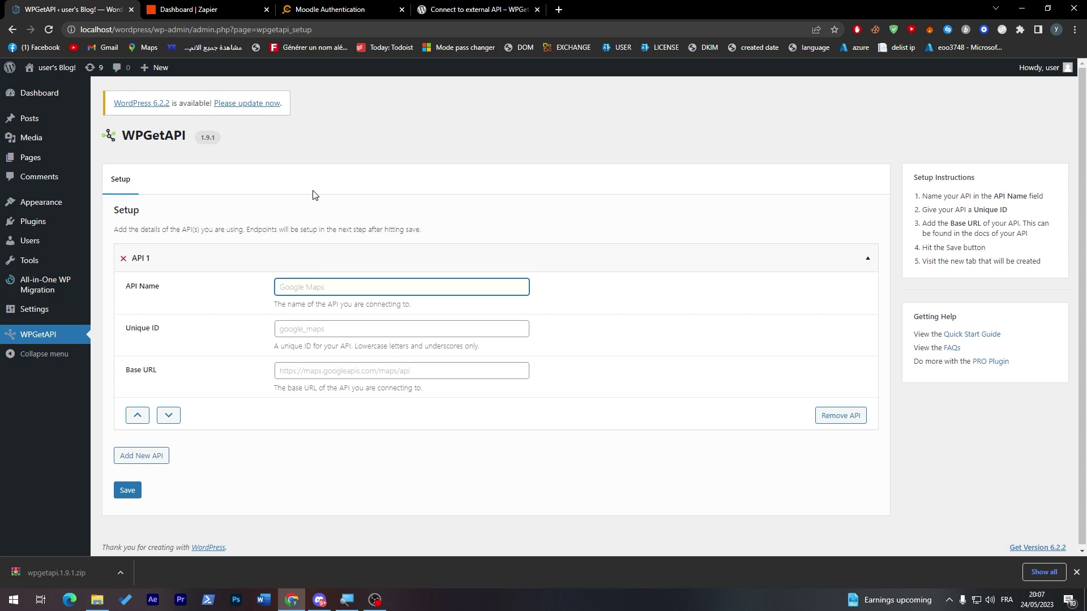
{"action": "type", "text": "Moodle"}
{"action": "key", "text": "Tab"}
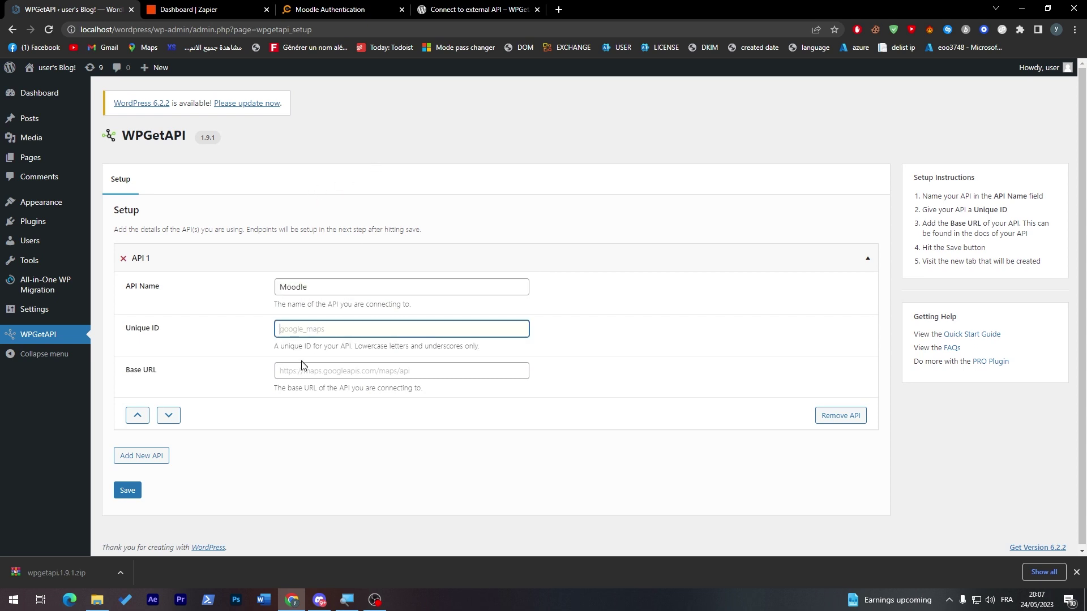
{"action": "left_click", "coordinate": [311, 410]}
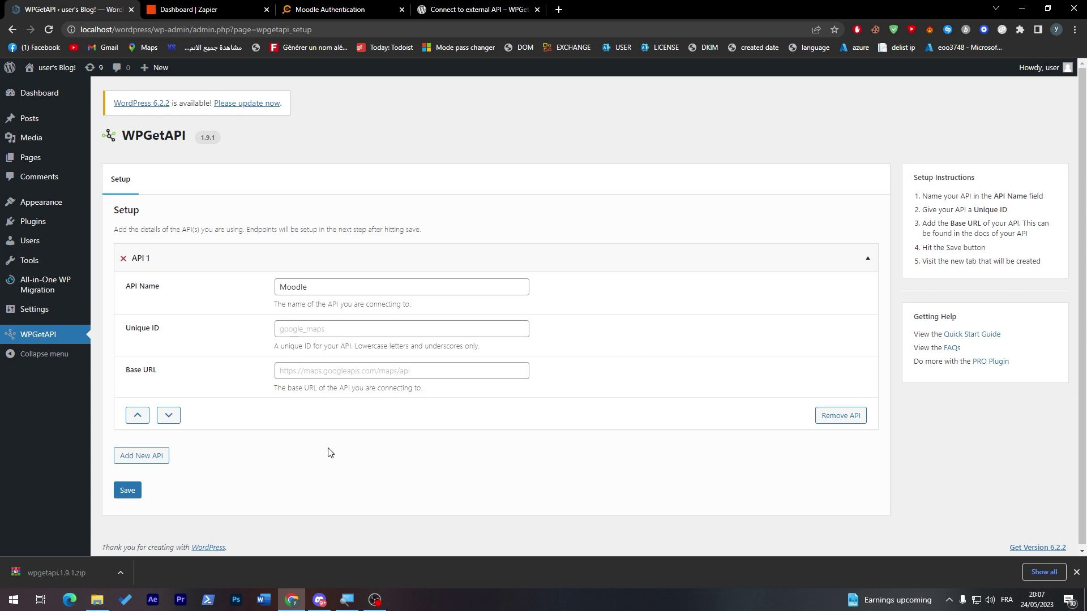
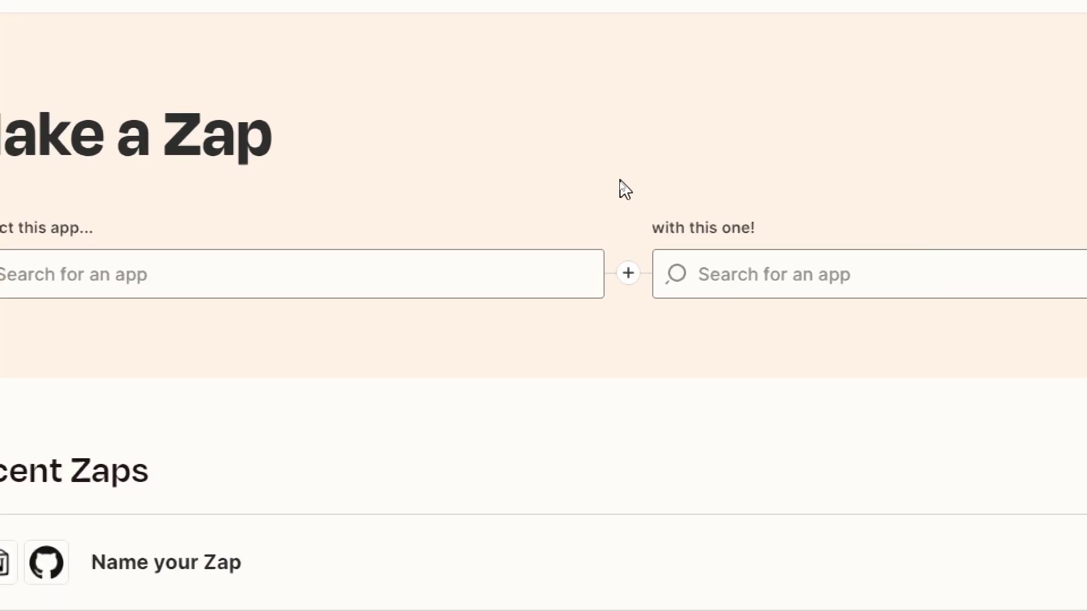
On the Zapier dashboard, set up a Zap pairing with Moodle as the first app and WordPress as the second.
{"action": "left_click", "coordinate": [448, 228]}
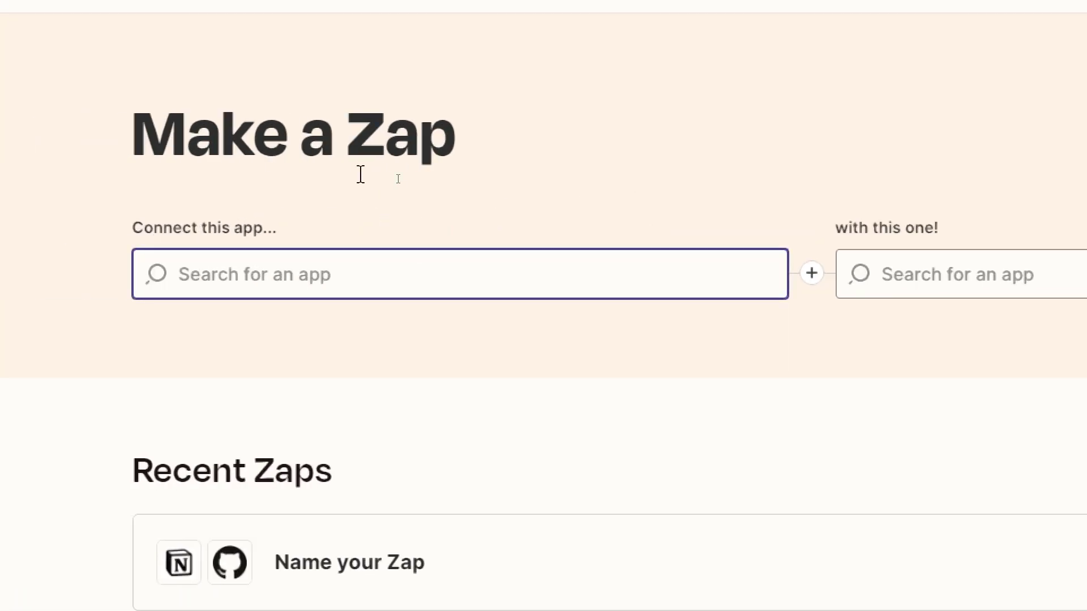
{"action": "type", "text": "mood"}
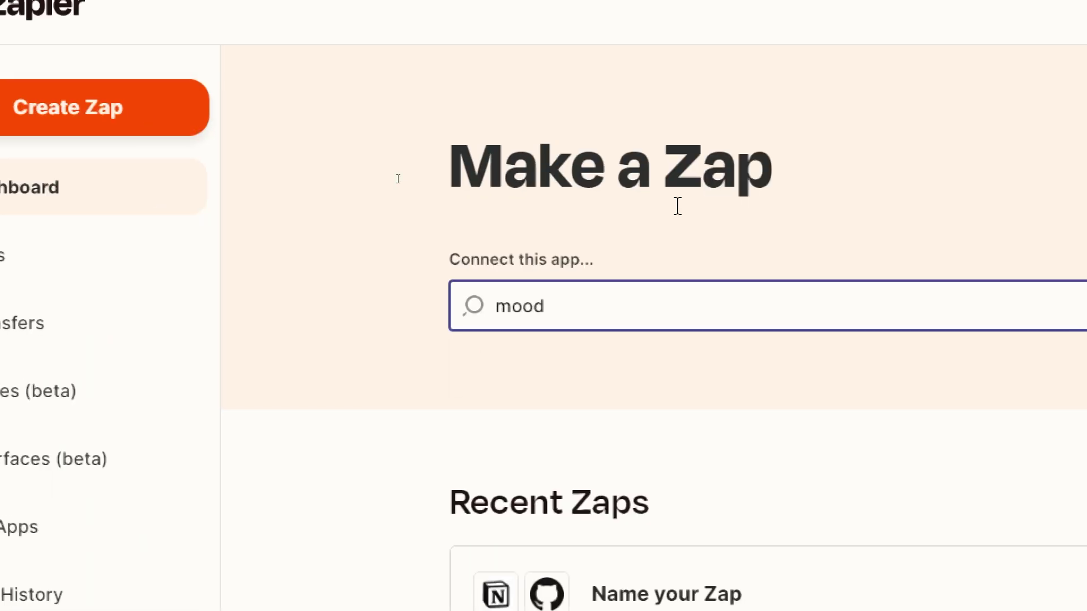
{"action": "left_click", "coordinate": [555, 388]}
{"action": "left_click", "coordinate": [962, 308]}
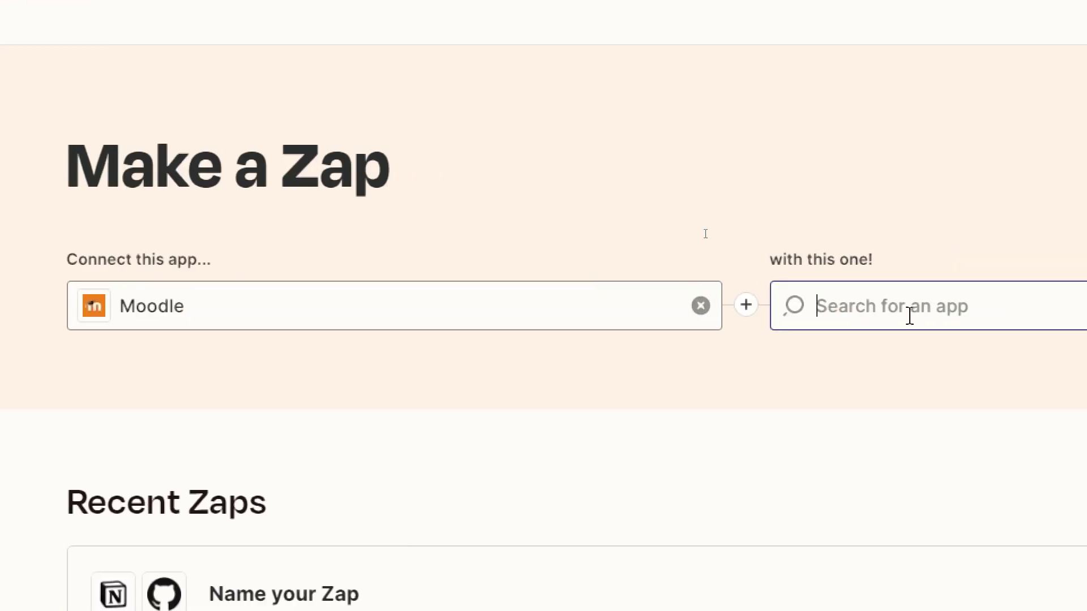
{"action": "type", "text": "word"}
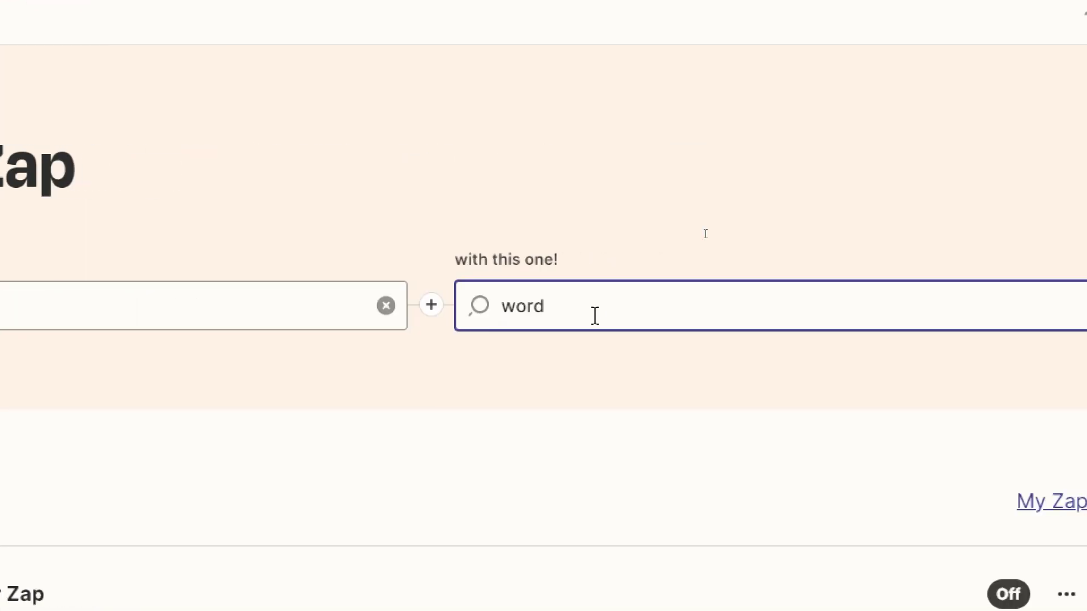
{"action": "left_click", "coordinate": [566, 372]}
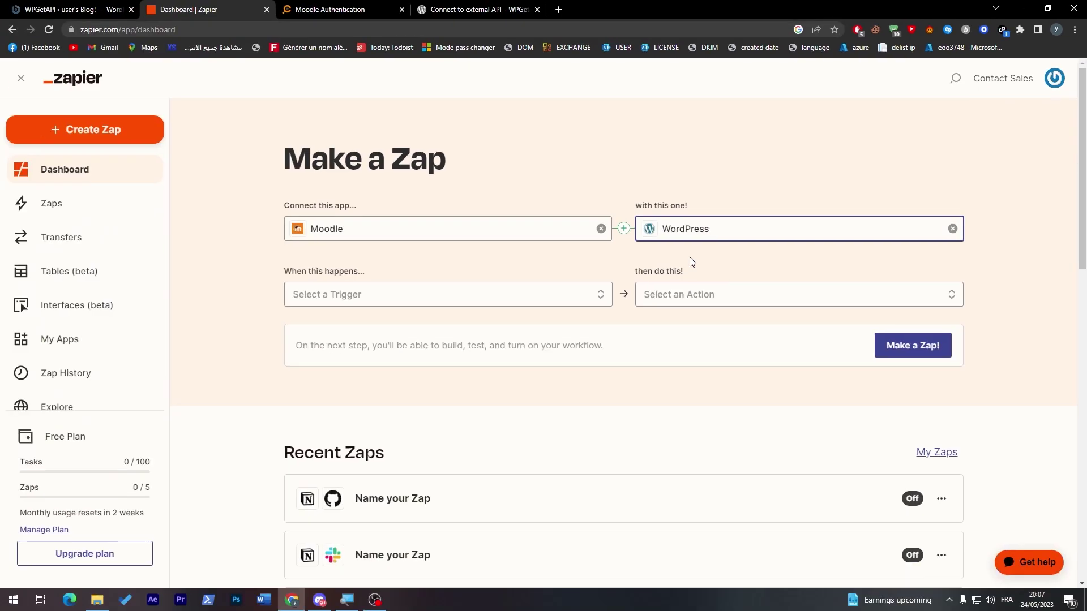
Examine the triggers offered for Moodle and the actions offered for WordPress in the Zap pairing.
{"action": "left_click", "coordinate": [367, 427]}
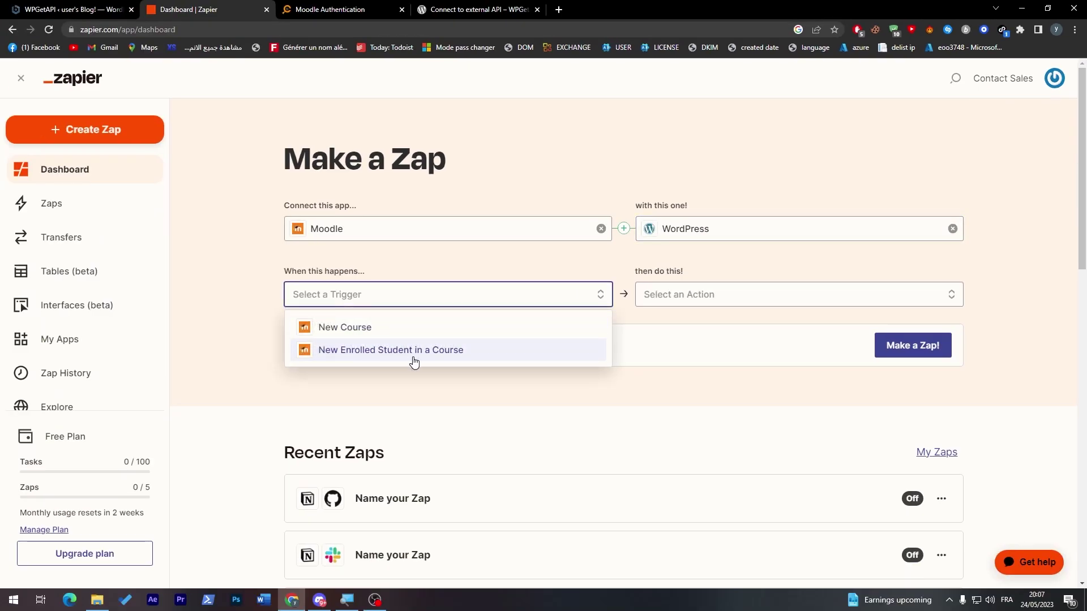
{"action": "left_click", "coordinate": [531, 437]}
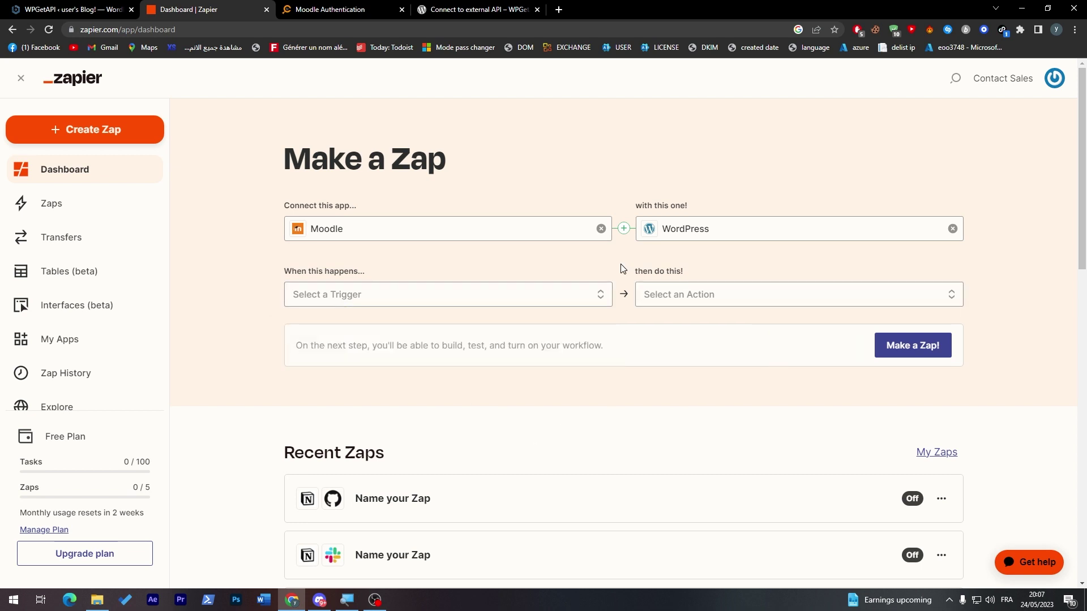
{"action": "triple_click", "coordinate": [659, 271]}
{"action": "left_click", "coordinate": [905, 295]}
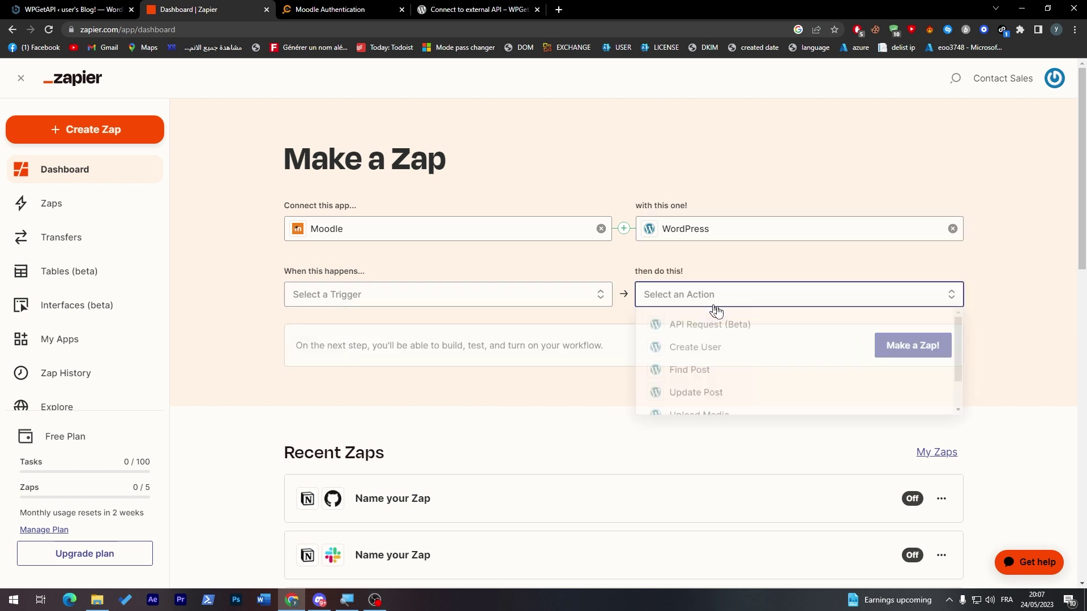
{"action": "scroll", "coordinate": [952, 335], "scroll_direction": "down", "scroll_amount": 2}
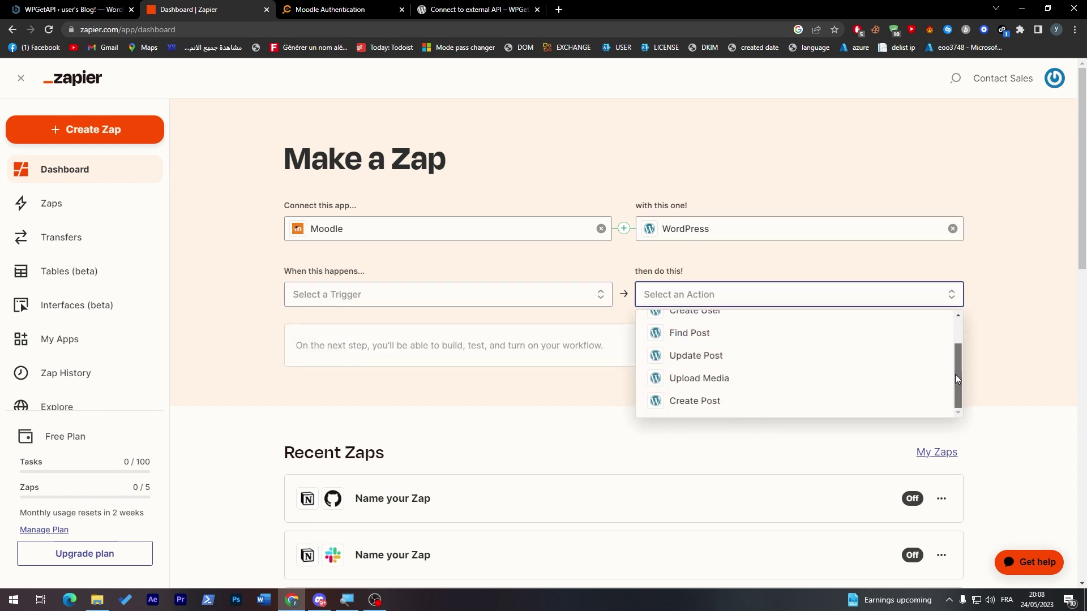
{"action": "left_click", "coordinate": [839, 257]}
Reverse the Zap pairing so that WordPress is the first app and Moodle the second.
{"action": "left_click", "coordinate": [952, 229]}
{"action": "left_click", "coordinate": [601, 229]}
{"action": "type", "text": "word"}
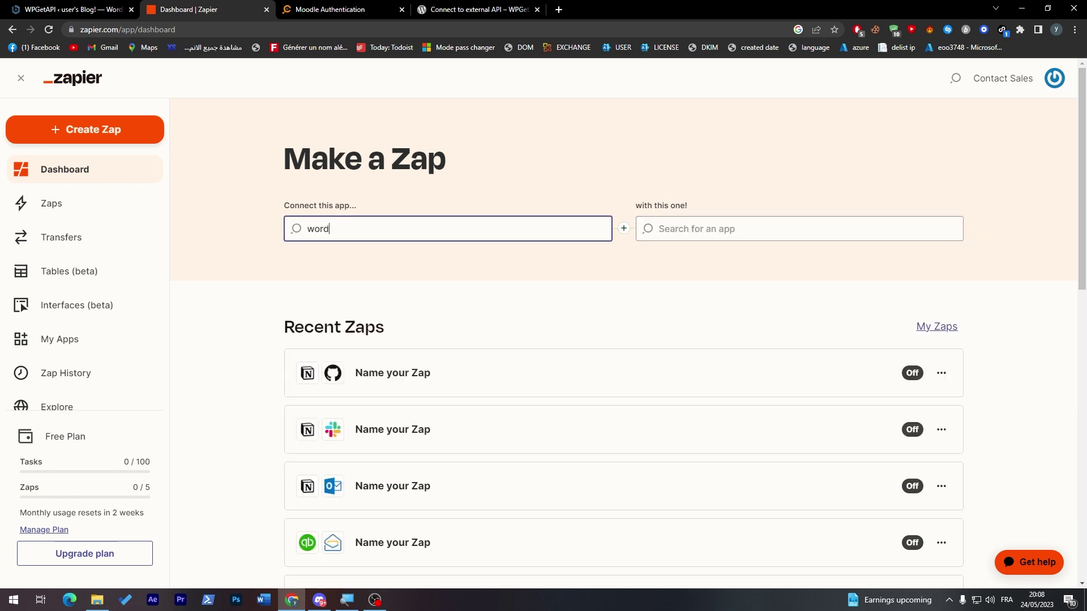
{"action": "type", "text": "p"}
{"action": "left_click", "coordinate": [350, 264]}
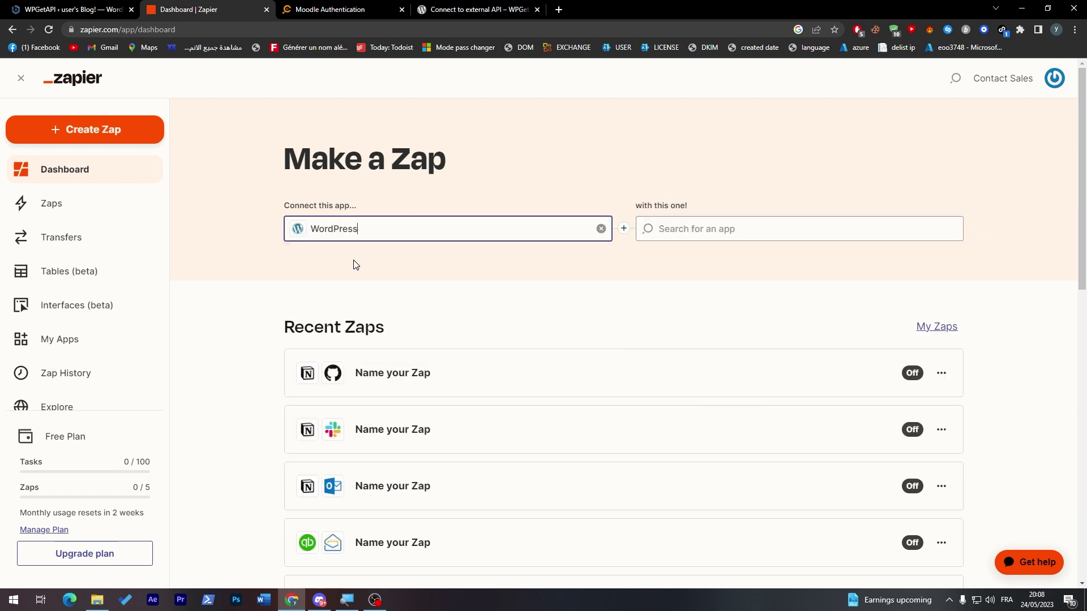
{"action": "left_click", "coordinate": [719, 230]}
{"action": "type", "text": "moodle"}
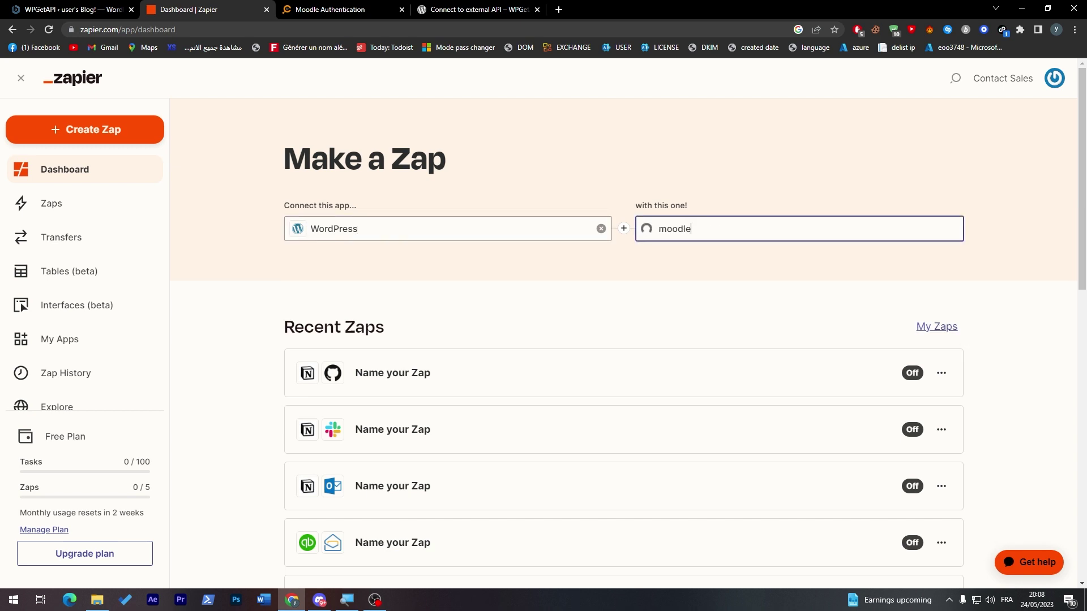
{"action": "left_click", "coordinate": [683, 270]}
Look through the triggers available for WordPress and set the Moodle action to Find a Course.
{"action": "left_click", "coordinate": [445, 288]}
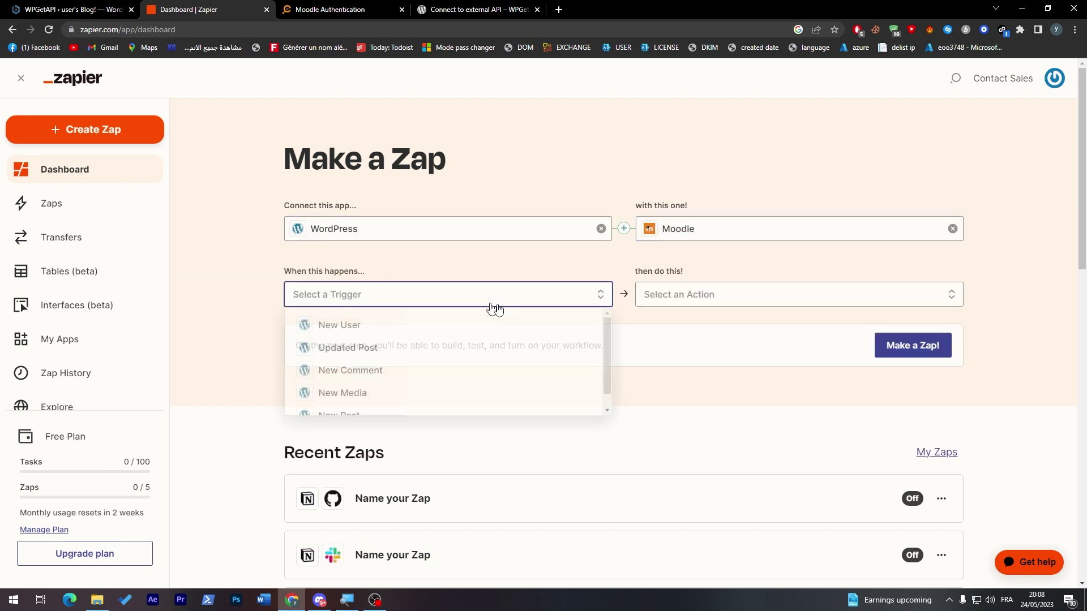
{"action": "scroll", "coordinate": [602, 346], "scroll_direction": "down", "scroll_amount": 1}
{"action": "scroll", "coordinate": [601, 347], "scroll_direction": "down", "scroll_amount": 1}
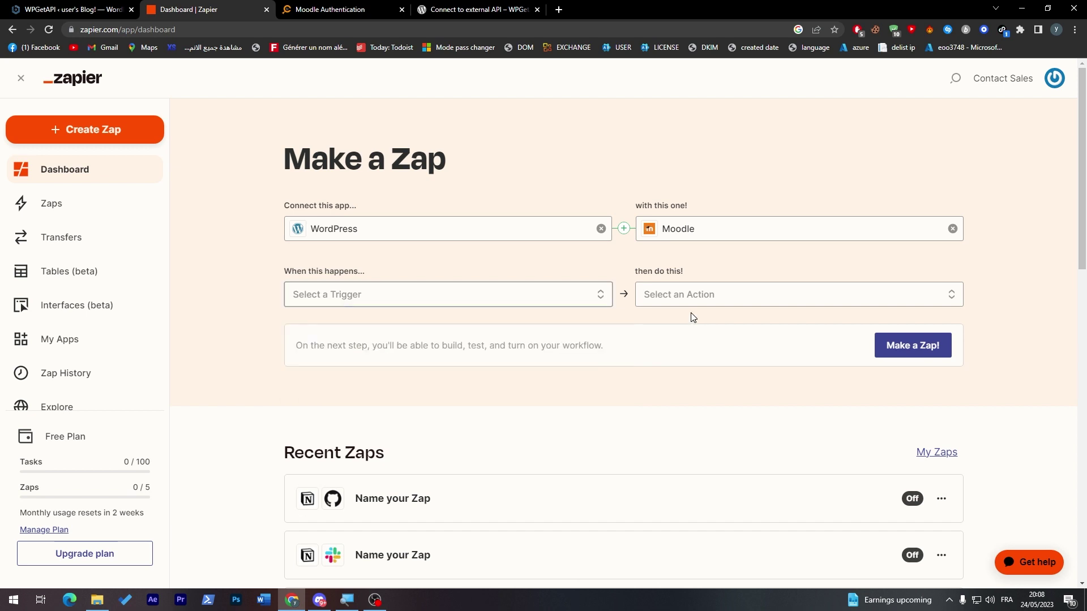
{"action": "left_click", "coordinate": [714, 295]}
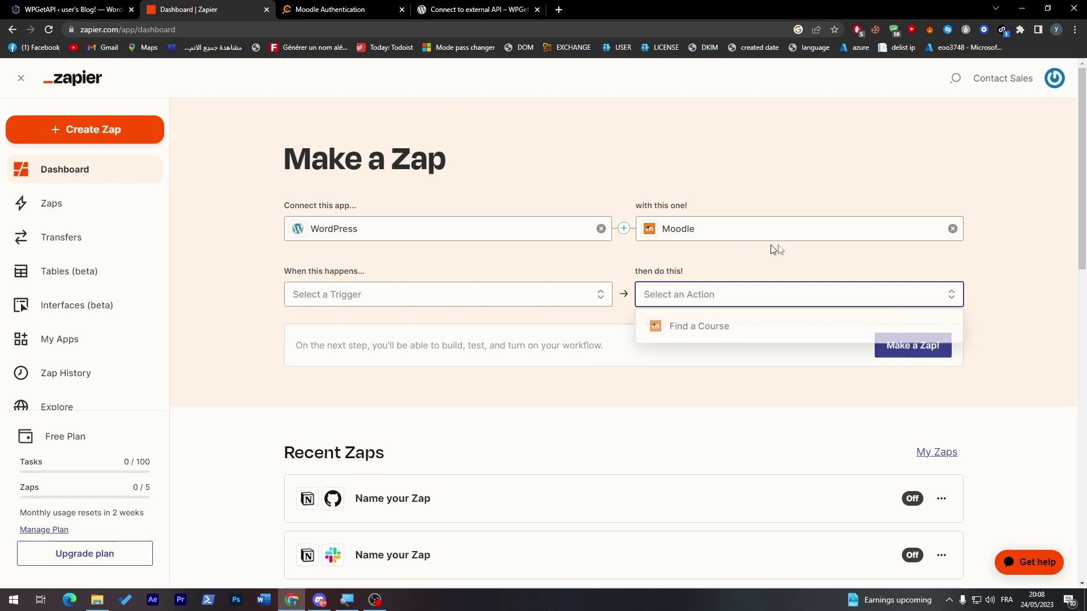
{"action": "left_click", "coordinate": [689, 333]}
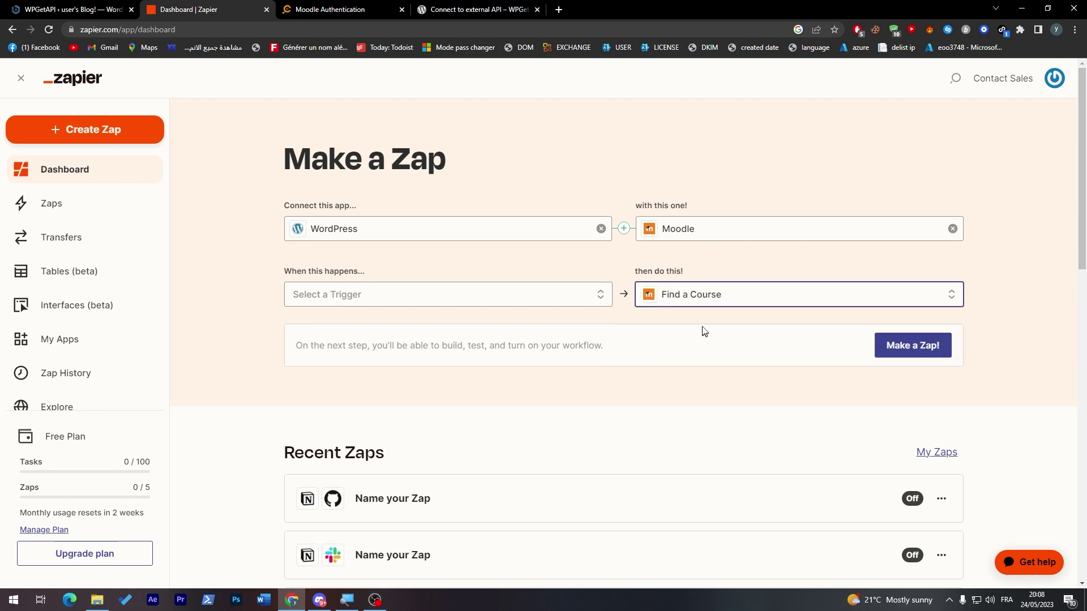
Set the WordPress trigger of the Zap pairing to New Comment.
{"action": "left_click", "coordinate": [620, 324]}
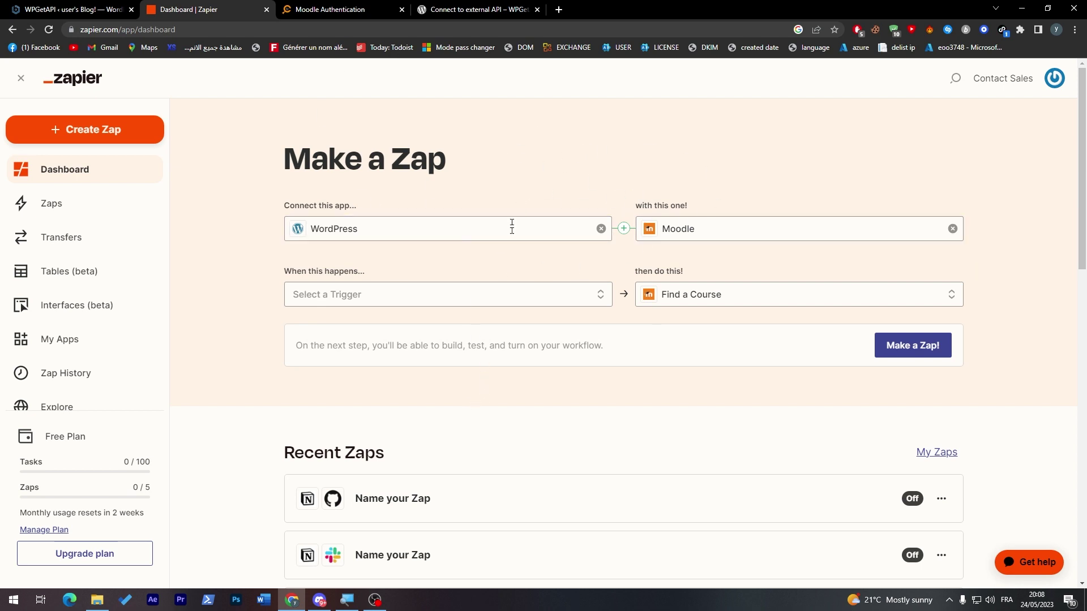
{"action": "left_click", "coordinate": [453, 298]}
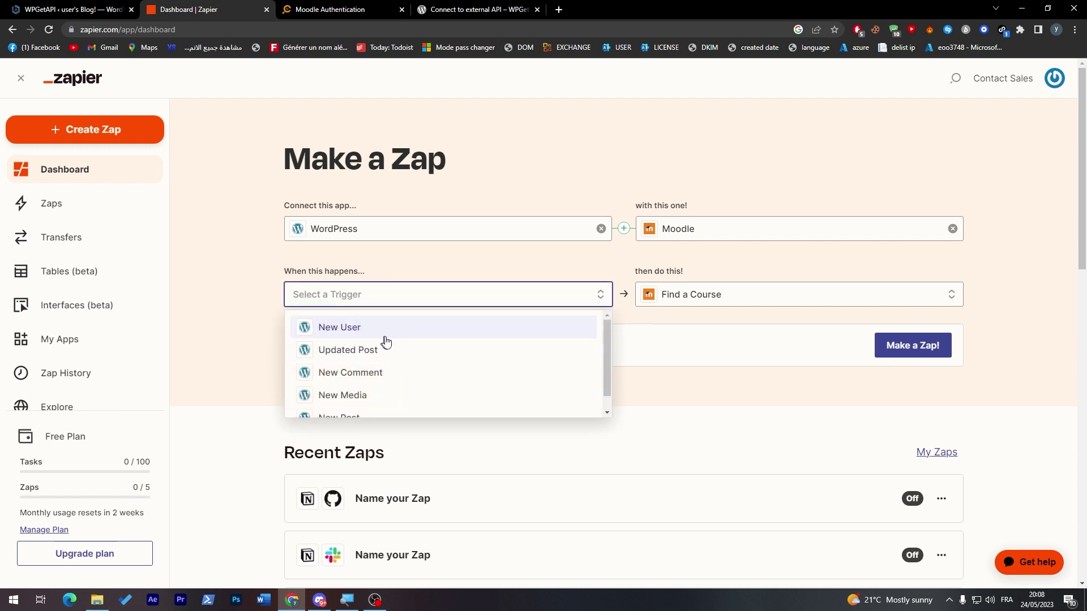
{"action": "left_click", "coordinate": [476, 382]}
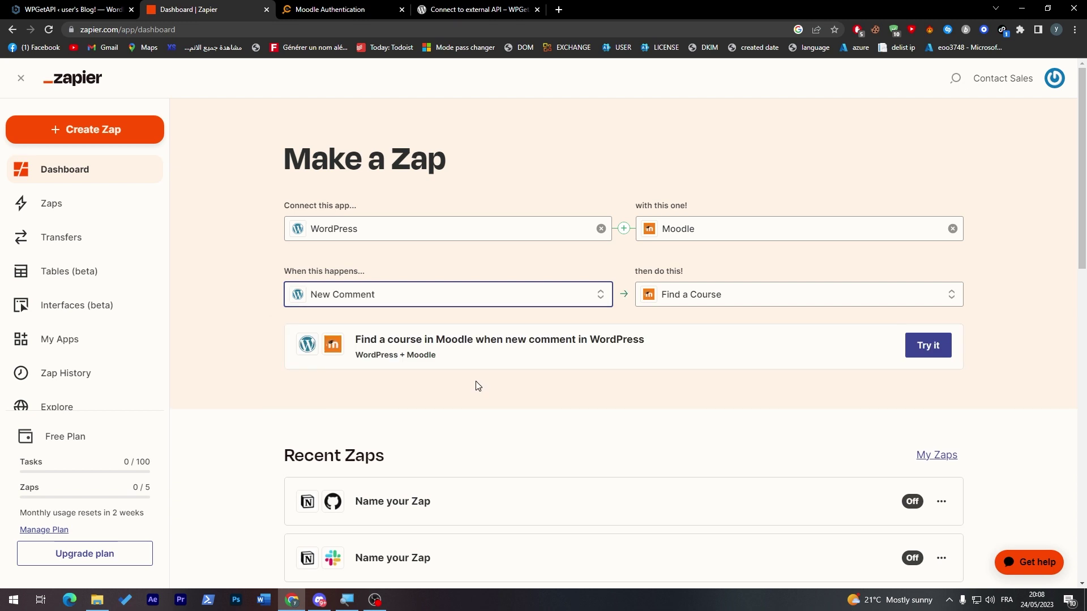
Check the action choices for Moodle, keep Find a Course, and create the Zap from the pairing.
{"action": "left_click", "coordinate": [672, 294]}
{"action": "left_click", "coordinate": [672, 297]}
{"action": "left_click", "coordinate": [674, 300]}
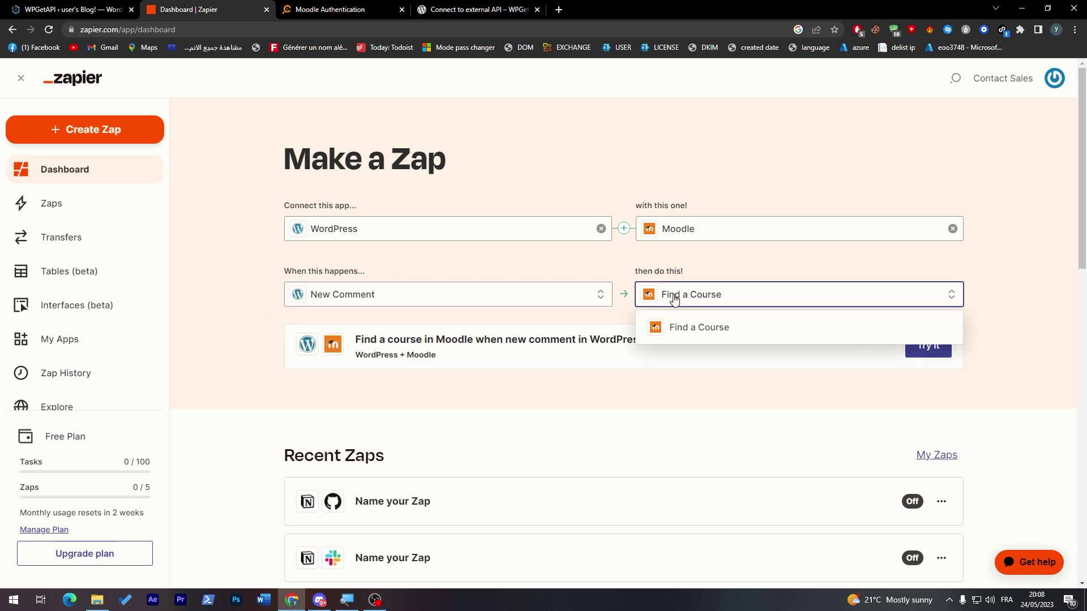
{"action": "left_click", "coordinate": [620, 279]}
{"action": "left_click", "coordinate": [927, 346]}
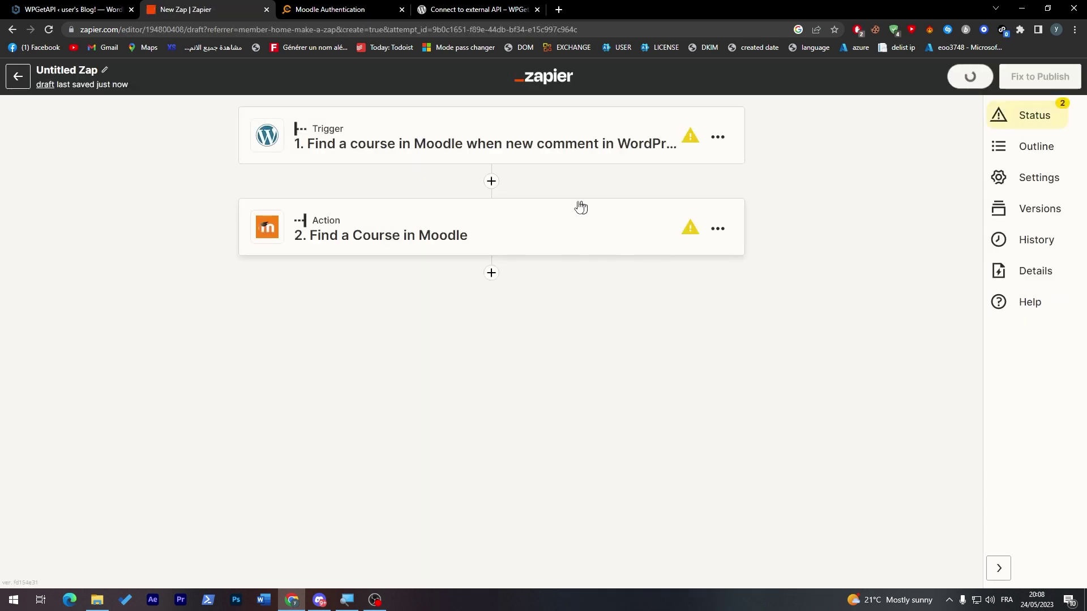
Open the Moodle account connection form from the Find a Course action and review the credentials it requires.
{"action": "left_click", "coordinate": [501, 242]}
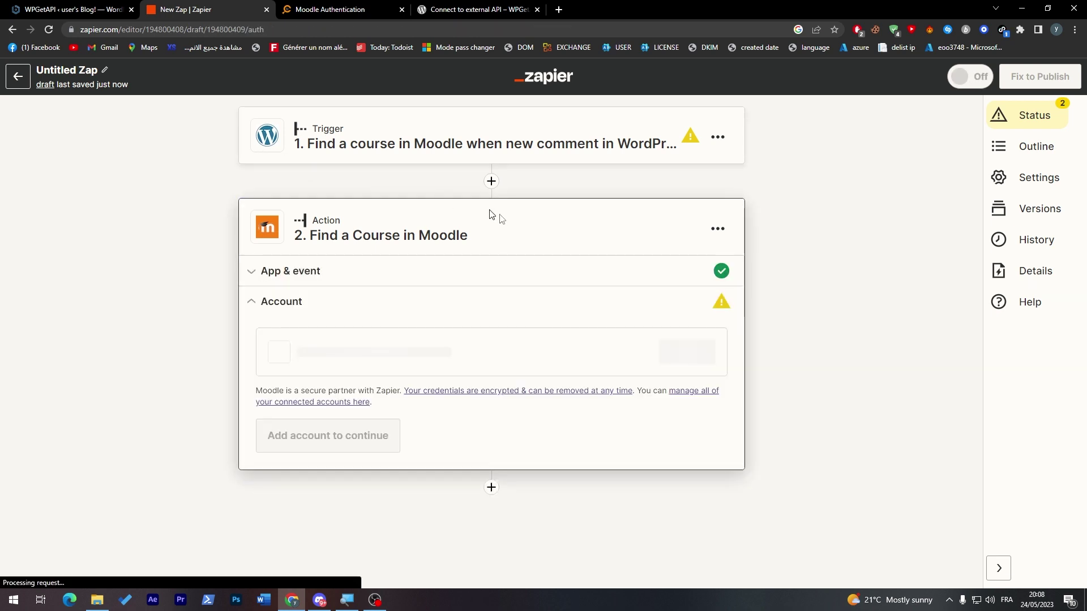
{"action": "left_click", "coordinate": [673, 351]}
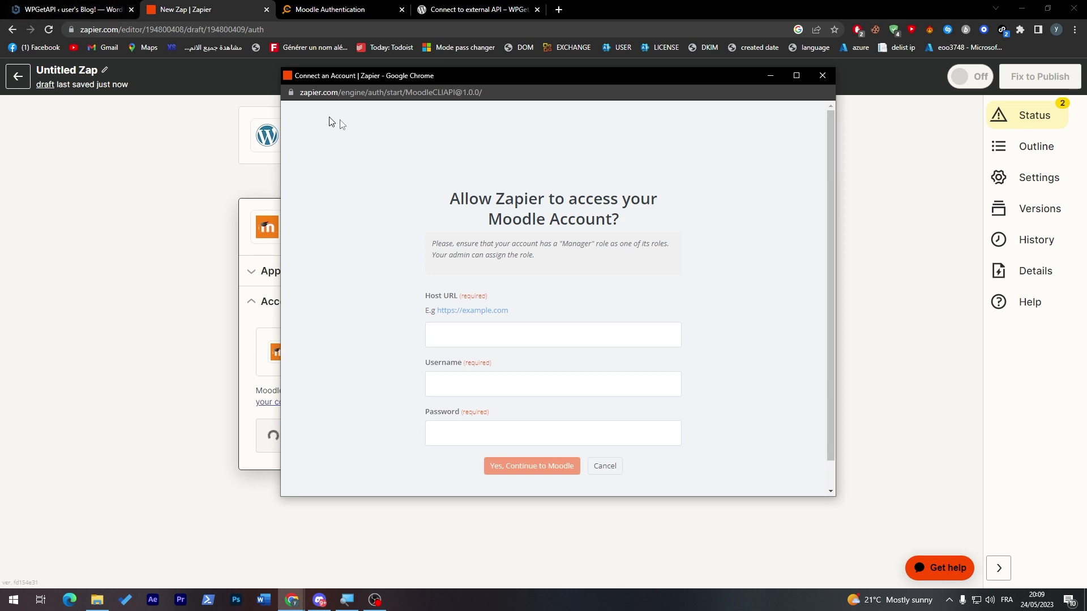
{"action": "left_click_drag", "start_coordinate": [461, 192], "coordinate": [628, 220]}
{"action": "left_click", "coordinate": [634, 221]}
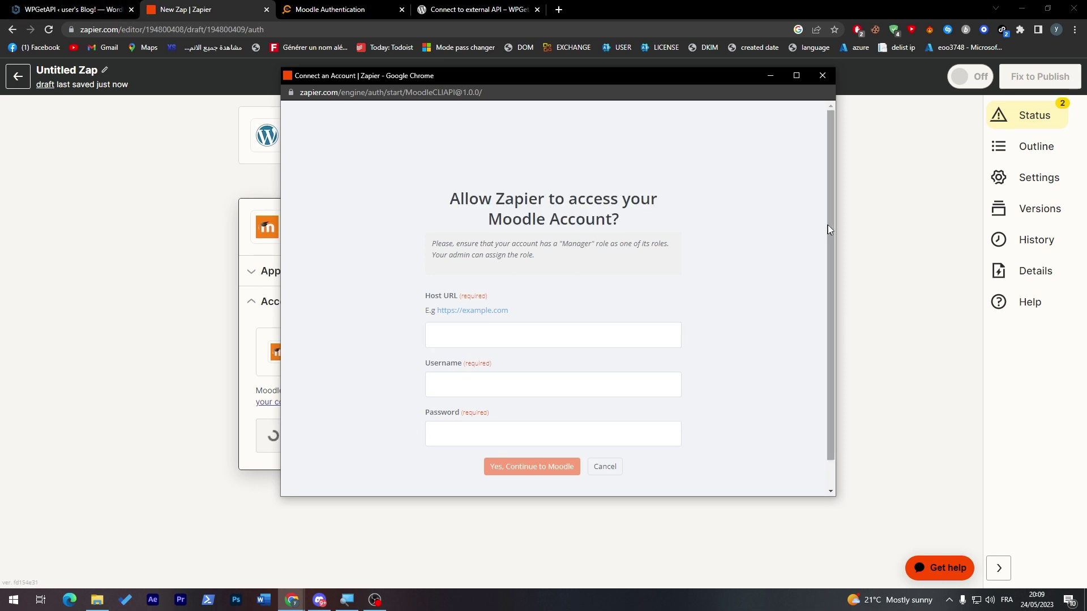
Review the Enable Web Services section of the Moodle Authentication guide and open moodle.org in place of the WPGetAPI plugin page.
{"action": "left_click", "coordinate": [326, 7]}
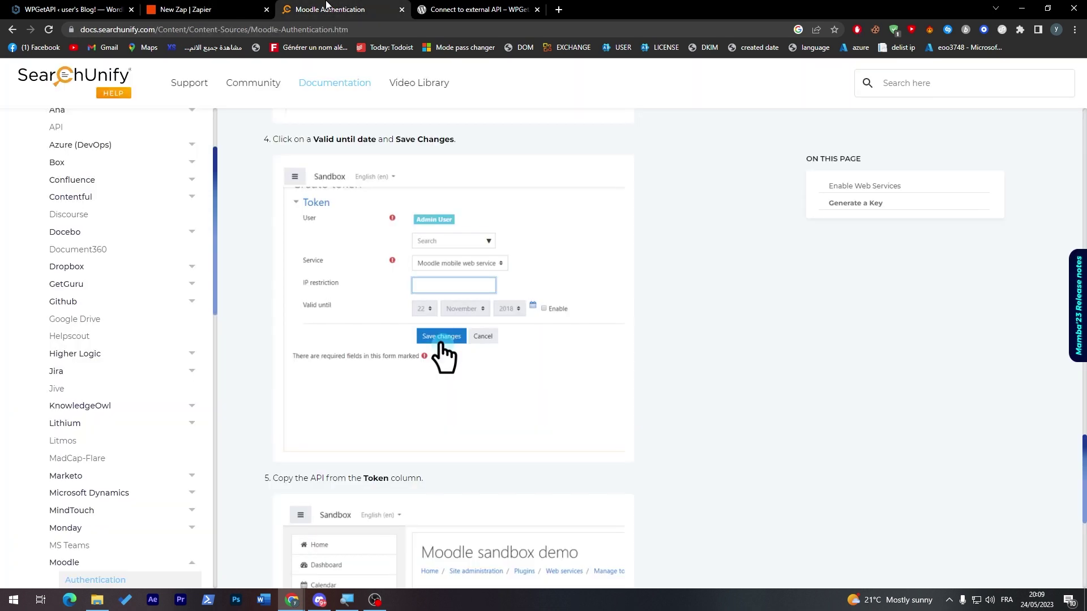
{"action": "left_click_drag", "start_coordinate": [1084, 396], "coordinate": [1083, 142]}
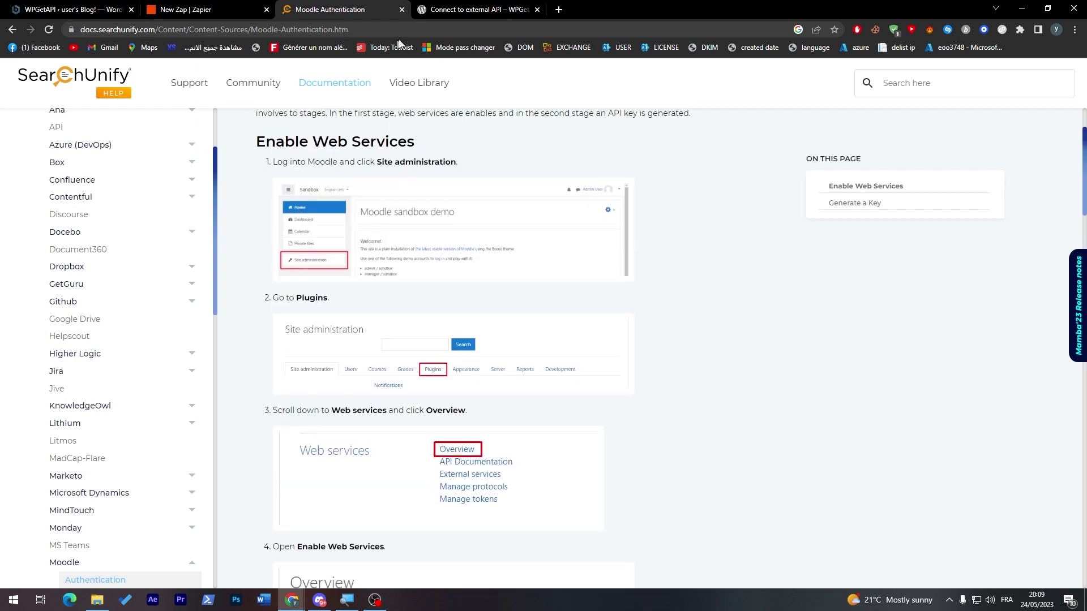
{"action": "left_click", "coordinate": [455, 12]}
{"action": "left_click", "coordinate": [455, 23]}
{"action": "type", "text": "mood"}
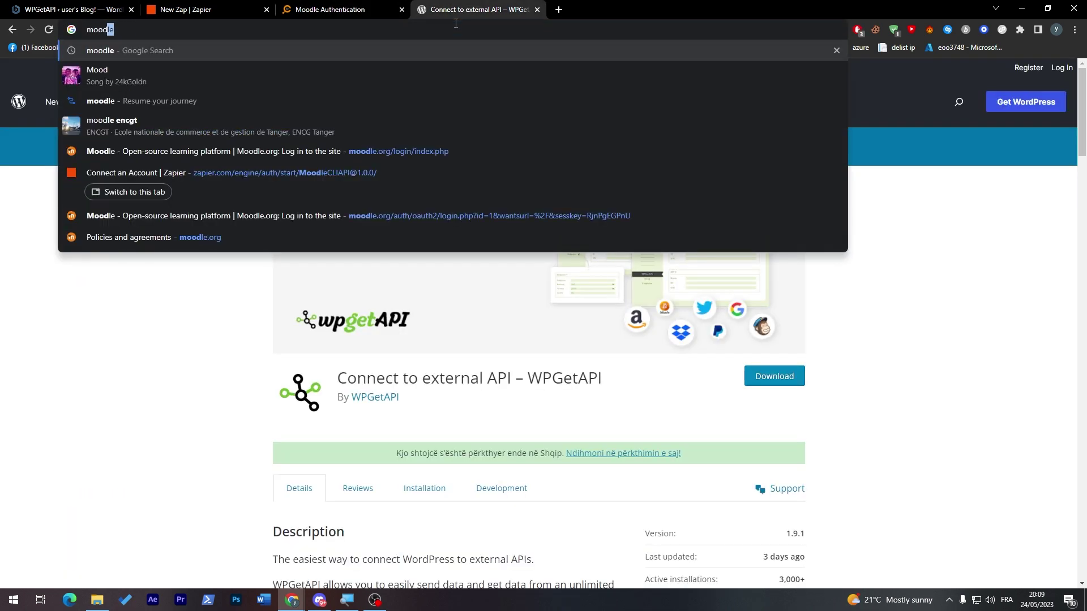
{"action": "key", "text": "Return"}
{"action": "left_click", "coordinate": [325, 195]}
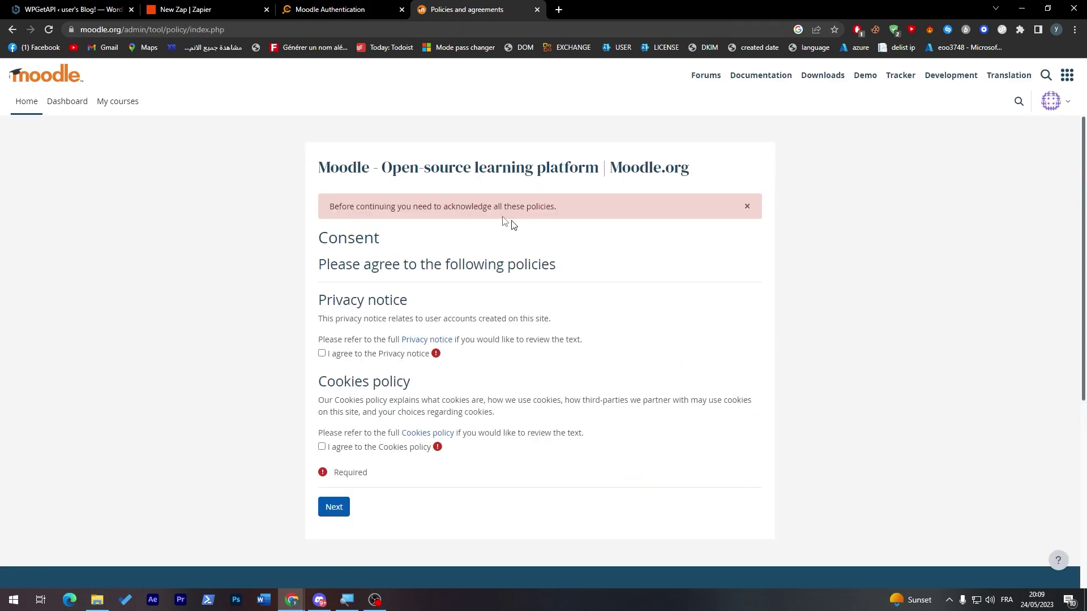
Look through the moodle.org navigation and the options in the account menu.
{"action": "left_click", "coordinate": [62, 83]}
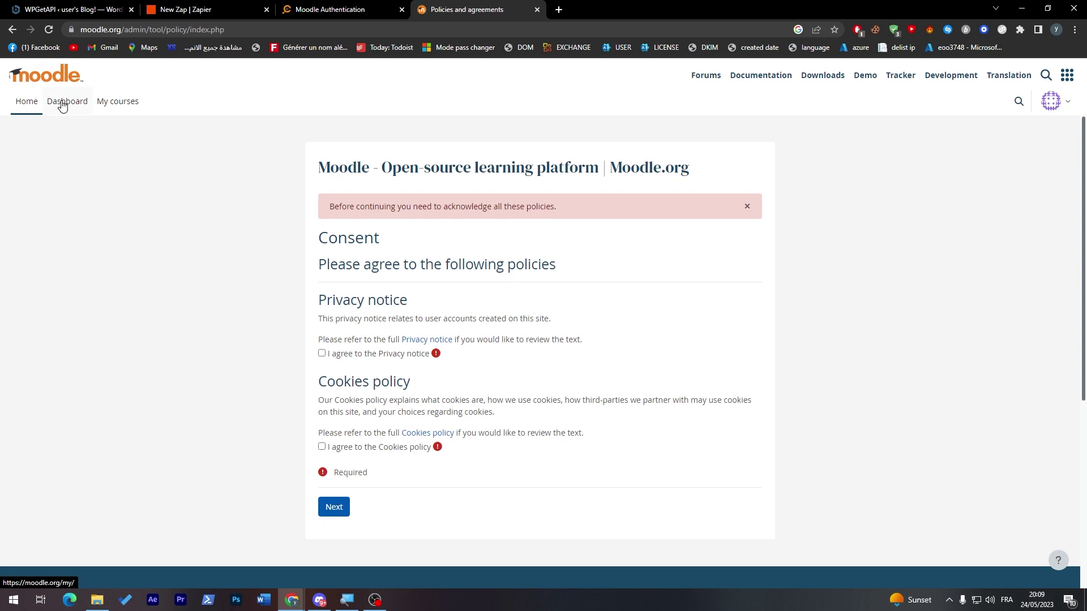
{"action": "left_click", "coordinate": [1063, 102]}
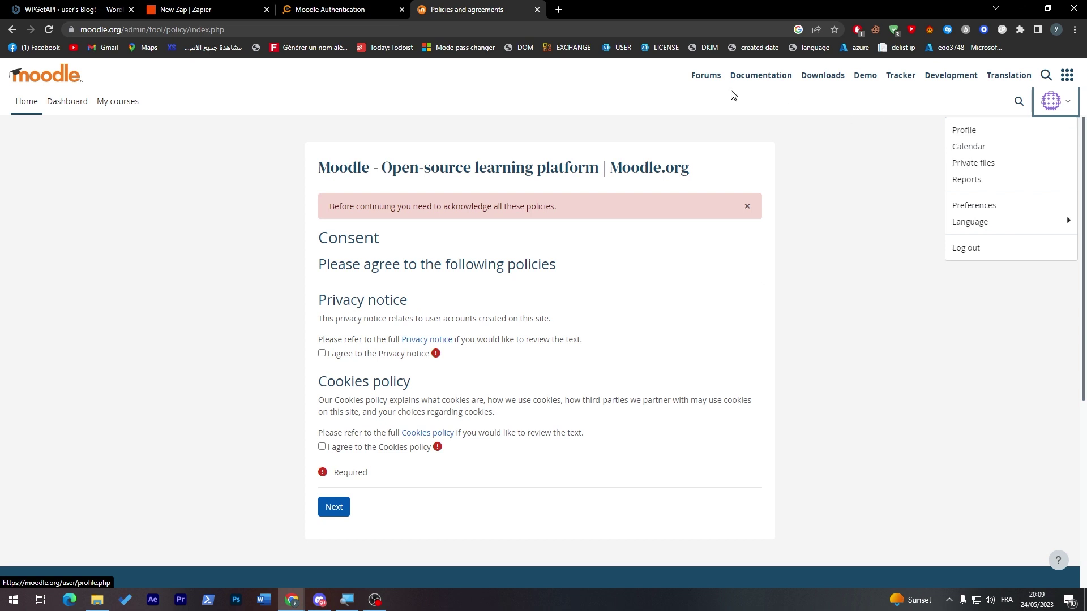
{"action": "left_click", "coordinate": [845, 107]}
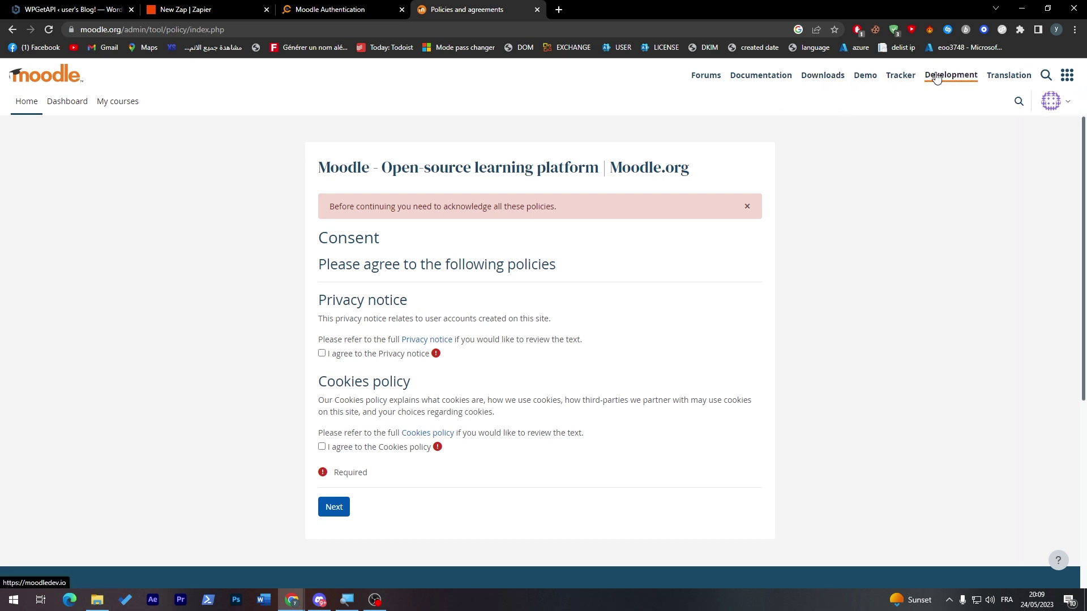
Search moodle.org for "plugin" and open the Moodle plugins directory, closing the search results page.
{"action": "left_click", "coordinate": [1046, 75]}
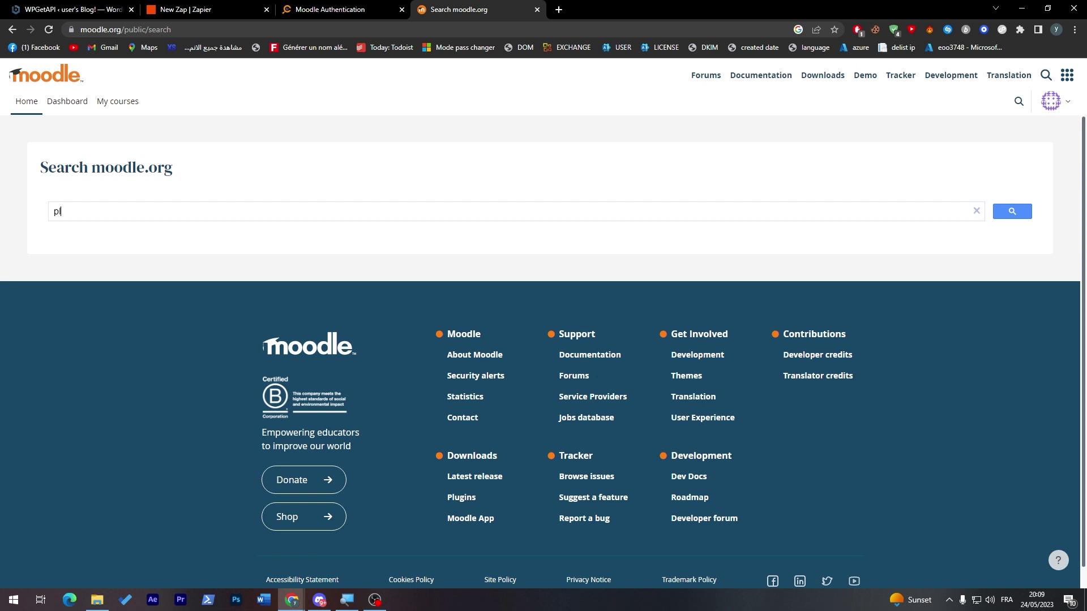
{"action": "type", "text": "plugin"}
{"action": "key", "text": "Return"}
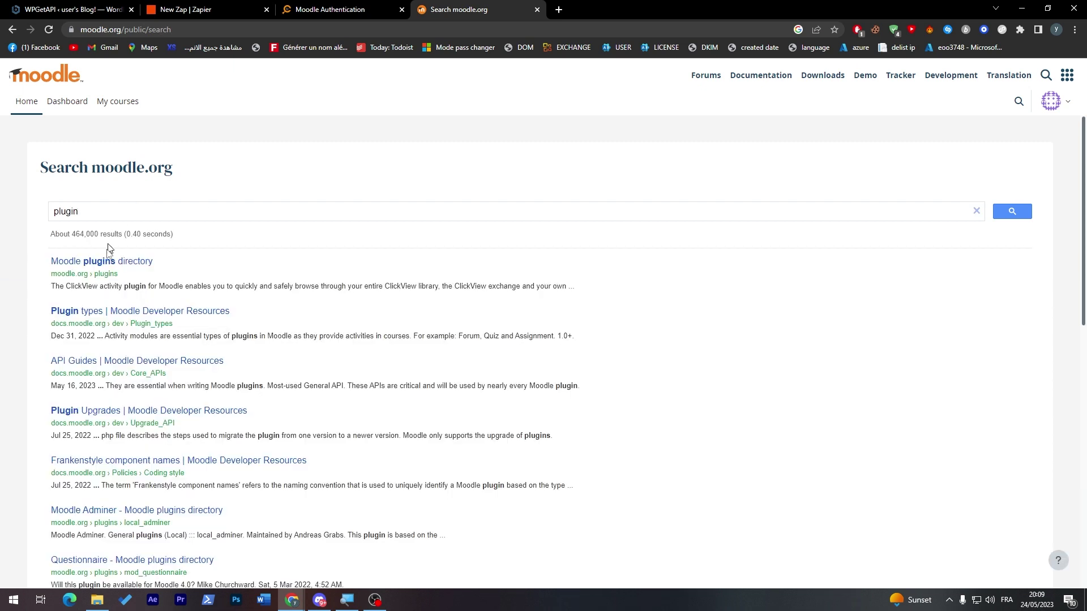
{"action": "left_click", "coordinate": [106, 262]}
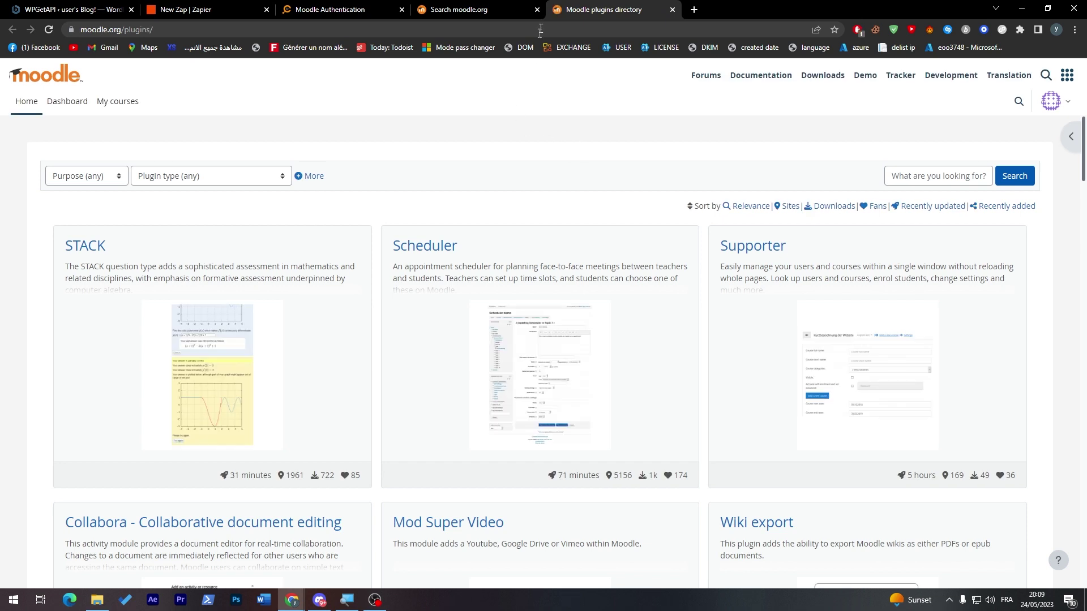
{"action": "left_click", "coordinate": [537, 10]}
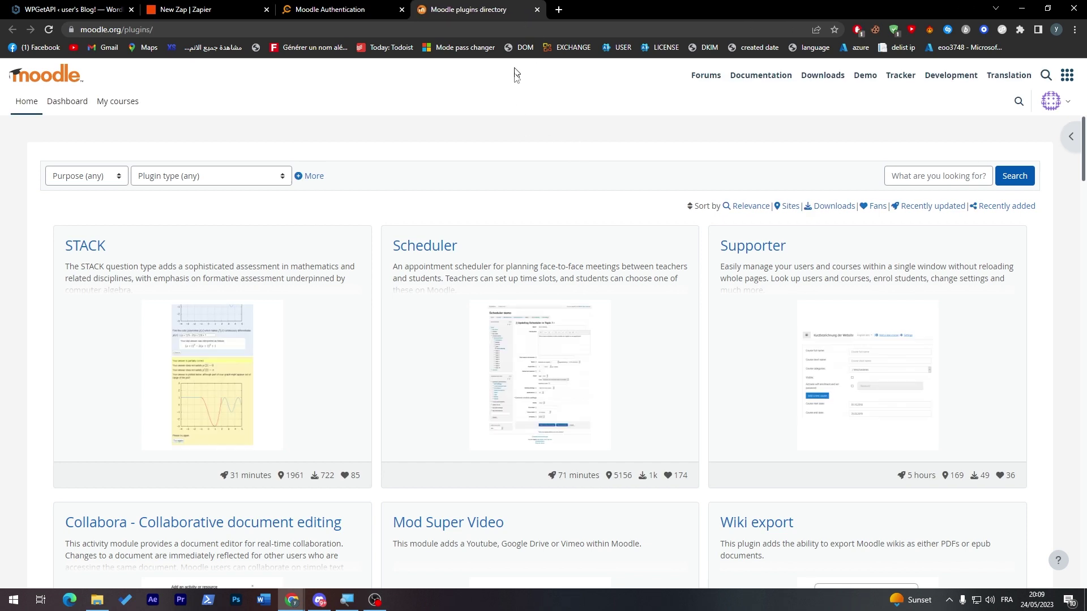
Return to the Moodle Authentication guide and copy the term "Site administration" from its first Enable Web Services step.
{"action": "left_click", "coordinate": [186, 10]}
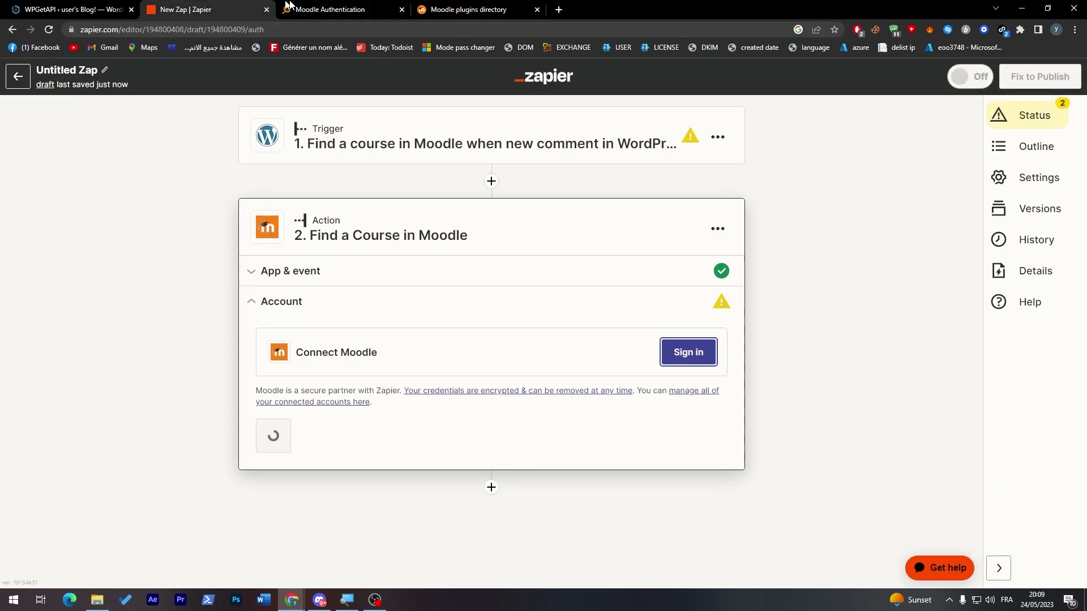
{"action": "left_click", "coordinate": [326, 10]}
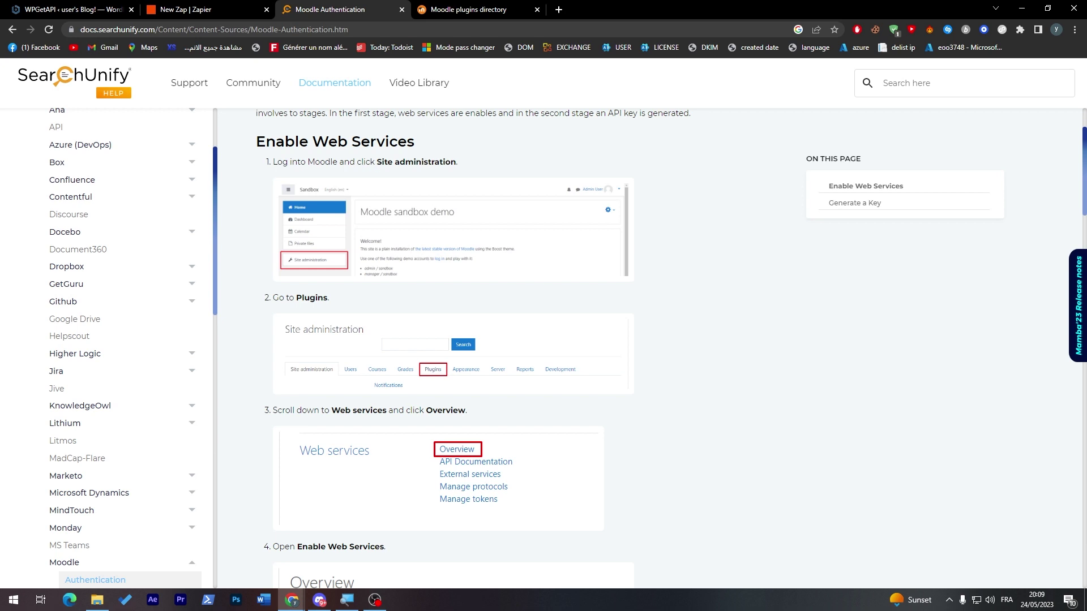
{"action": "left_click_drag", "start_coordinate": [273, 161], "coordinate": [474, 159]}
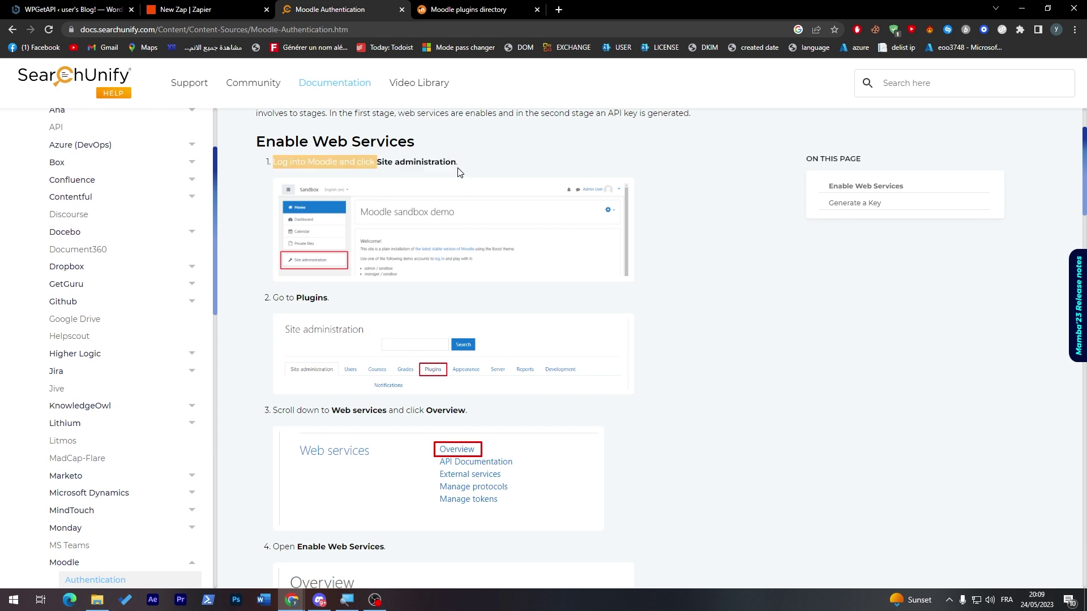
{"action": "left_click", "coordinate": [451, 172]}
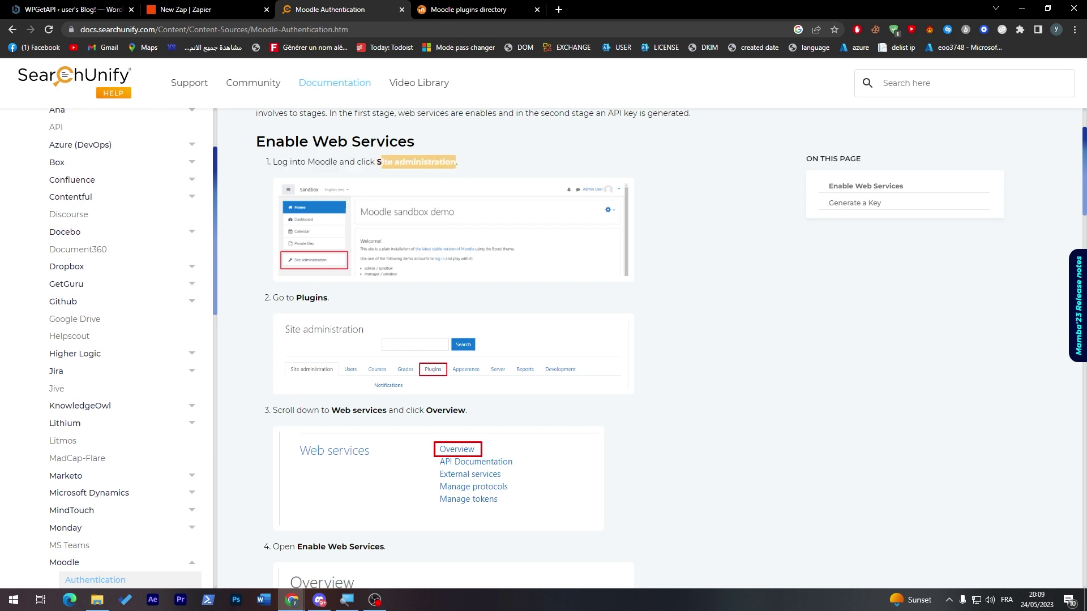
Search moodle.org for "Site administration" and open the Site administration documentation page.
{"action": "left_click", "coordinate": [458, 9]}
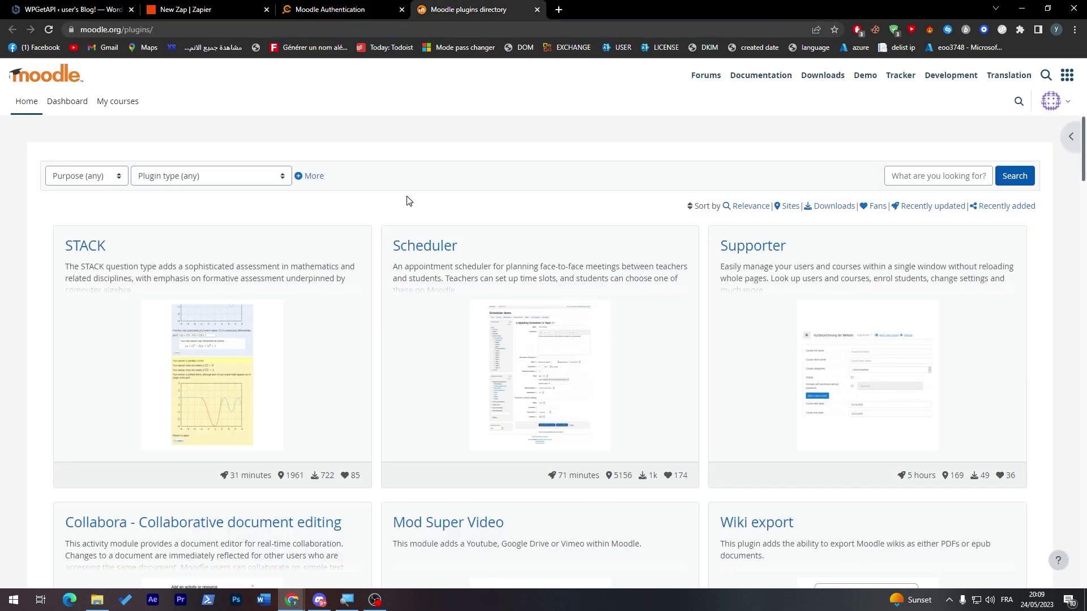
{"action": "left_click", "coordinate": [1046, 75]}
{"action": "left_click", "coordinate": [149, 207]}
{"action": "type", "text": "Site administration"}
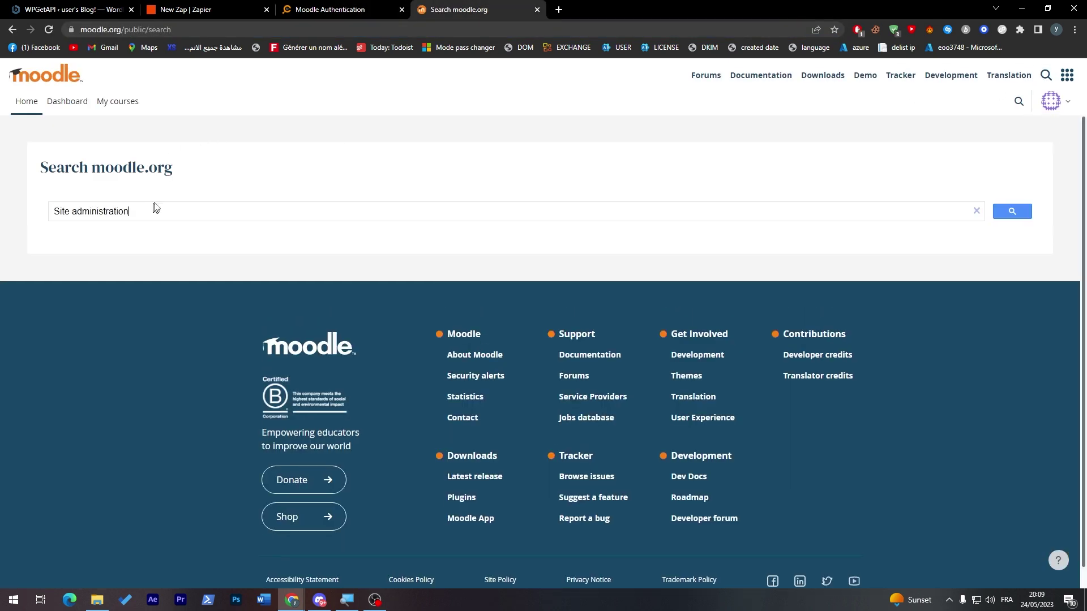
{"action": "key", "text": "Return"}
{"action": "left_click", "coordinate": [114, 262]}
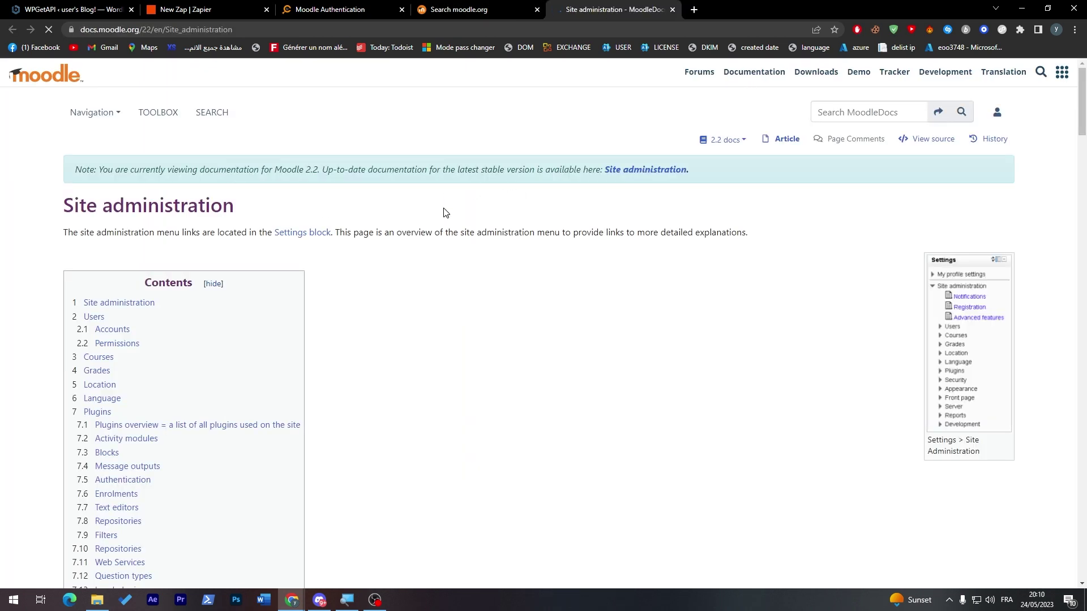
Recheck the authentication guide and go to the Plugins section of the Site administration documentation.
{"action": "left_click", "coordinate": [187, 9]}
{"action": "left_click", "coordinate": [348, 10]}
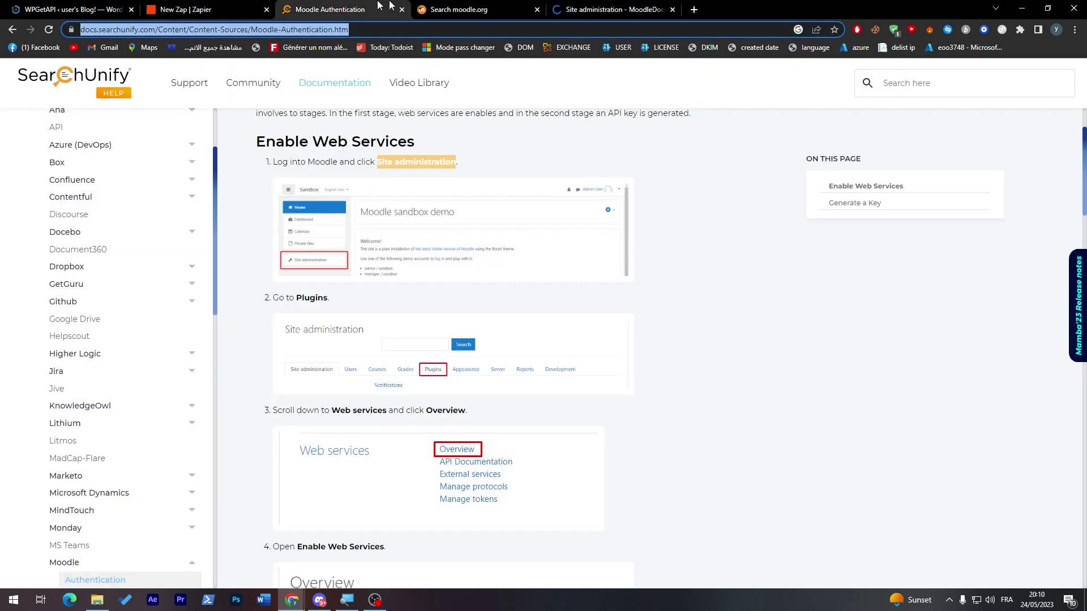
{"action": "left_click", "coordinate": [614, 9]}
{"action": "scroll", "coordinate": [597, 392], "scroll_direction": "down", "scroll_amount": 8}
{"action": "scroll", "coordinate": [597, 391], "scroll_direction": "up", "scroll_amount": 8}
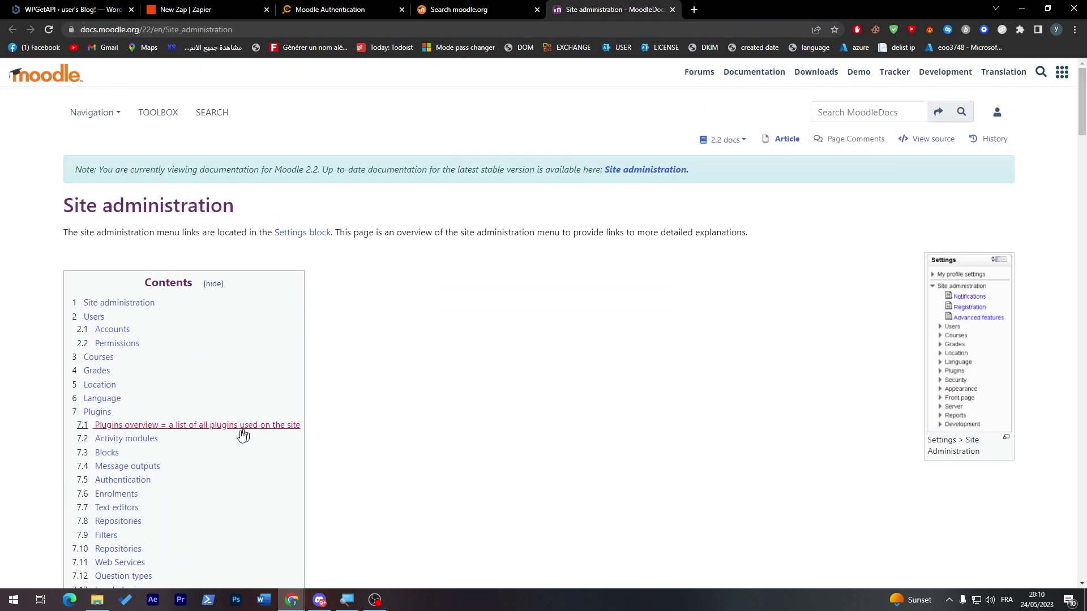
{"action": "left_click", "coordinate": [102, 413]}
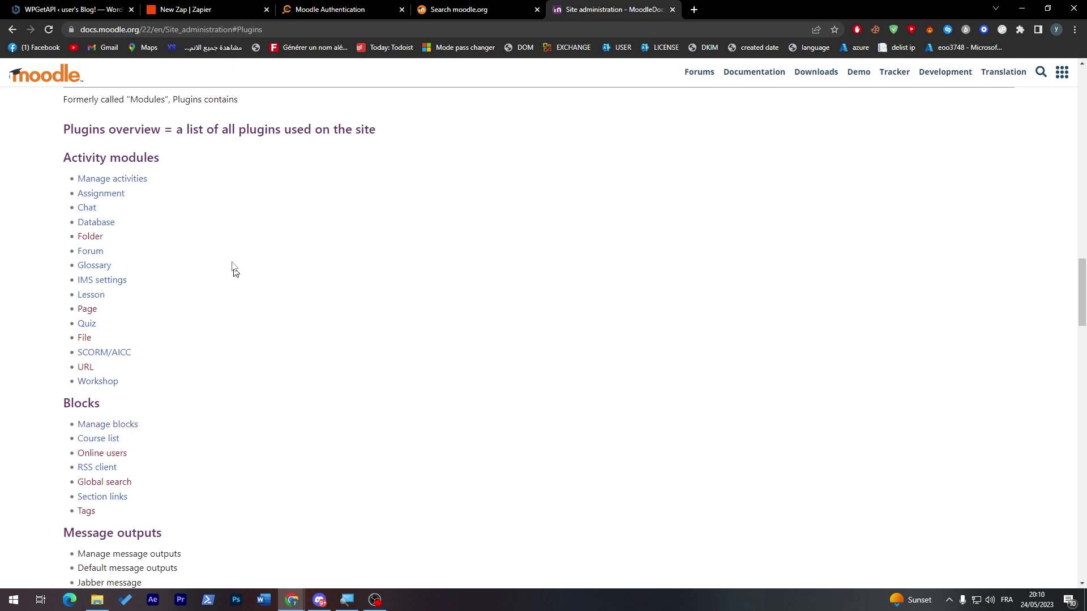
Check the guide's Web services step and find "web ser" on the Site administration documentation page.
{"action": "left_click", "coordinate": [425, 8]}
{"action": "left_click", "coordinate": [362, 9]}
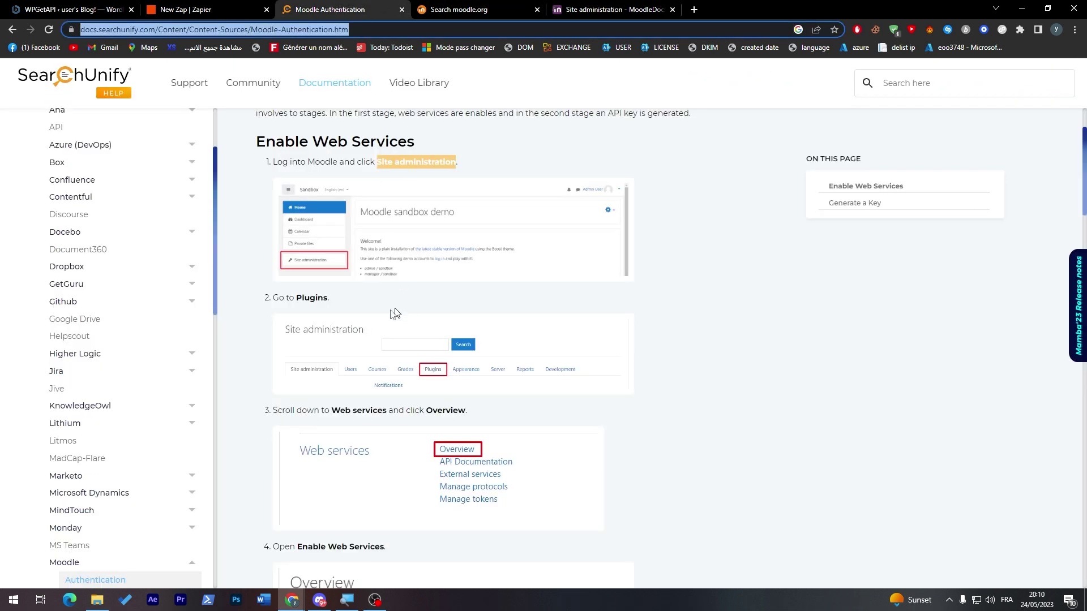
{"action": "left_click", "coordinate": [608, 9]}
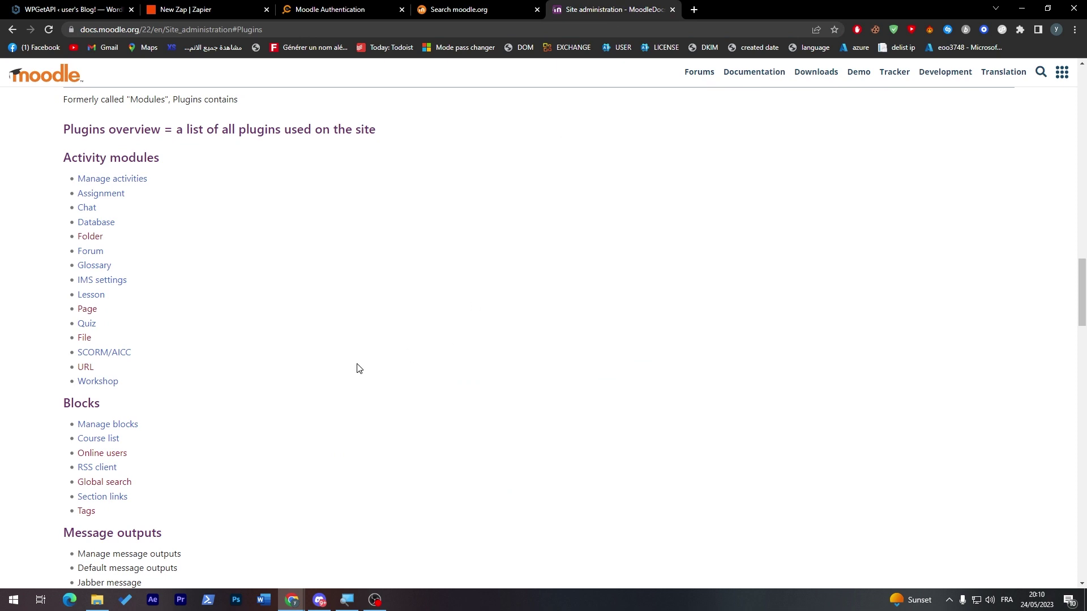
{"action": "key", "text": "super+r"}
{"action": "left_click", "coordinate": [226, 476]}
{"action": "key", "text": "alt+f"}
{"action": "key", "text": "Escape"}
{"action": "key", "text": "ctrl+f"}
{"action": "type", "text": "web ser"}
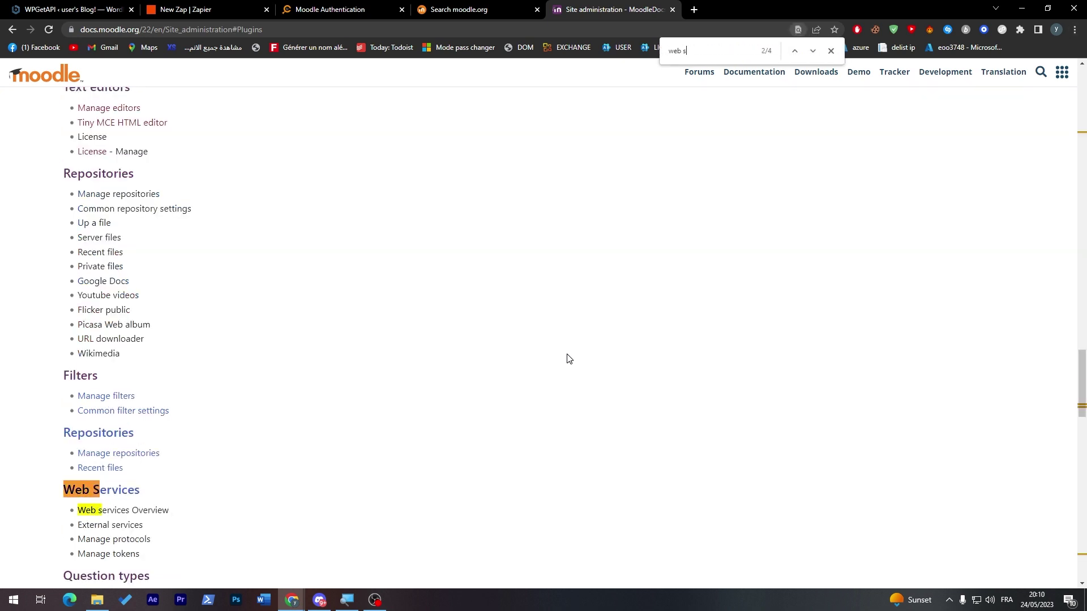
Revisit the Zap and the authentication guide, and examine the Web Services entries in the Site administration documentation.
{"action": "left_click", "coordinate": [186, 9]}
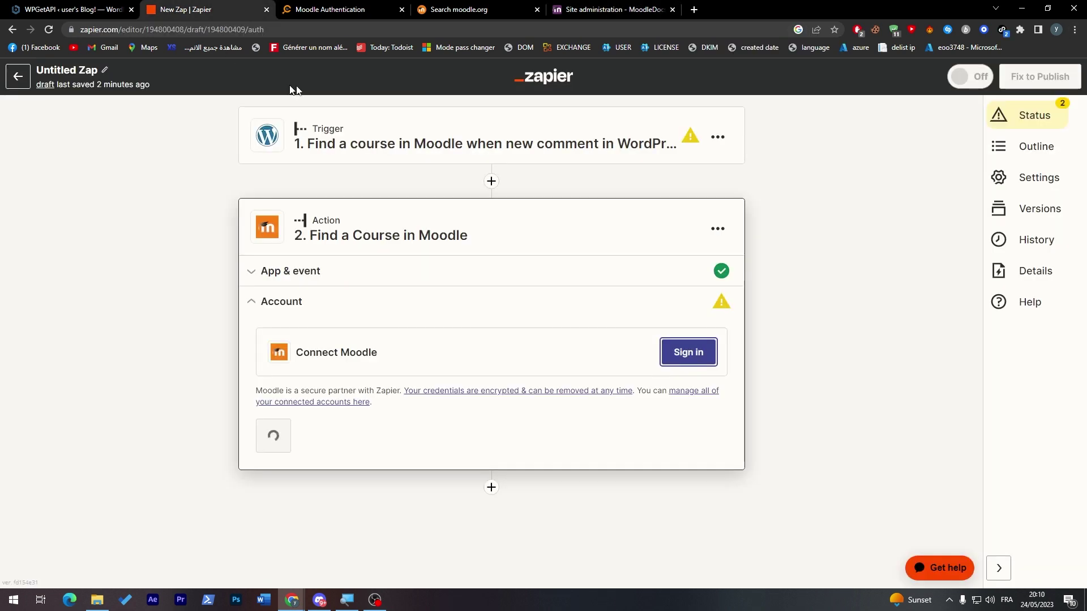
{"action": "left_click", "coordinate": [345, 15]}
{"action": "left_click", "coordinate": [648, 4]}
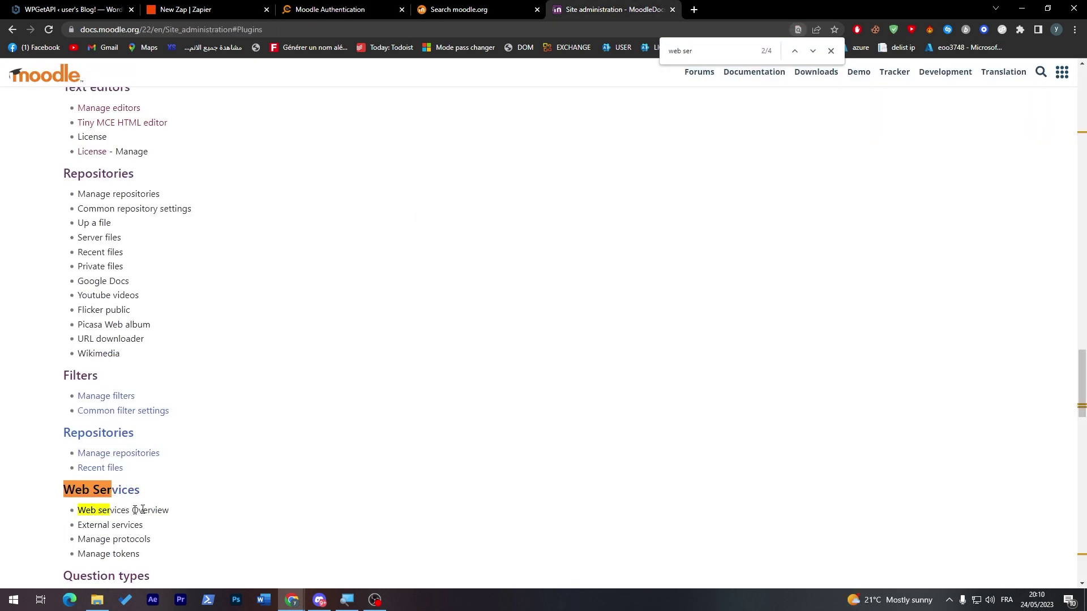
{"action": "scroll", "coordinate": [256, 501], "scroll_direction": "down", "scroll_amount": 6}
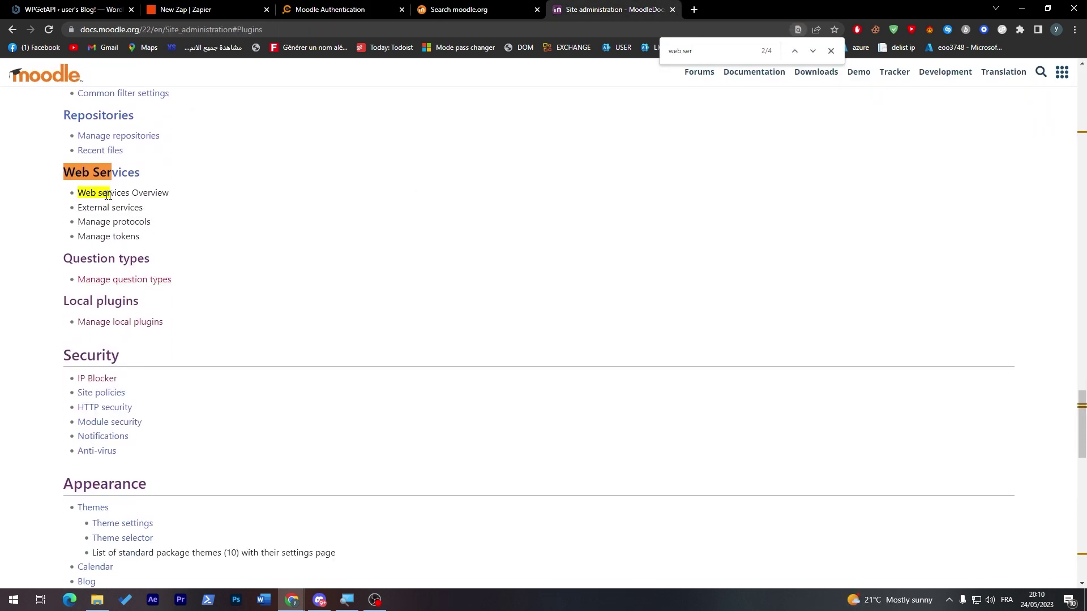
Check the Web services Overview entry in the documentation and read the authentication guide's steps for enabling web services.
{"action": "triple_click", "coordinate": [123, 192]}
{"action": "left_click", "coordinate": [209, 213]}
{"action": "left_click", "coordinate": [296, 5]}
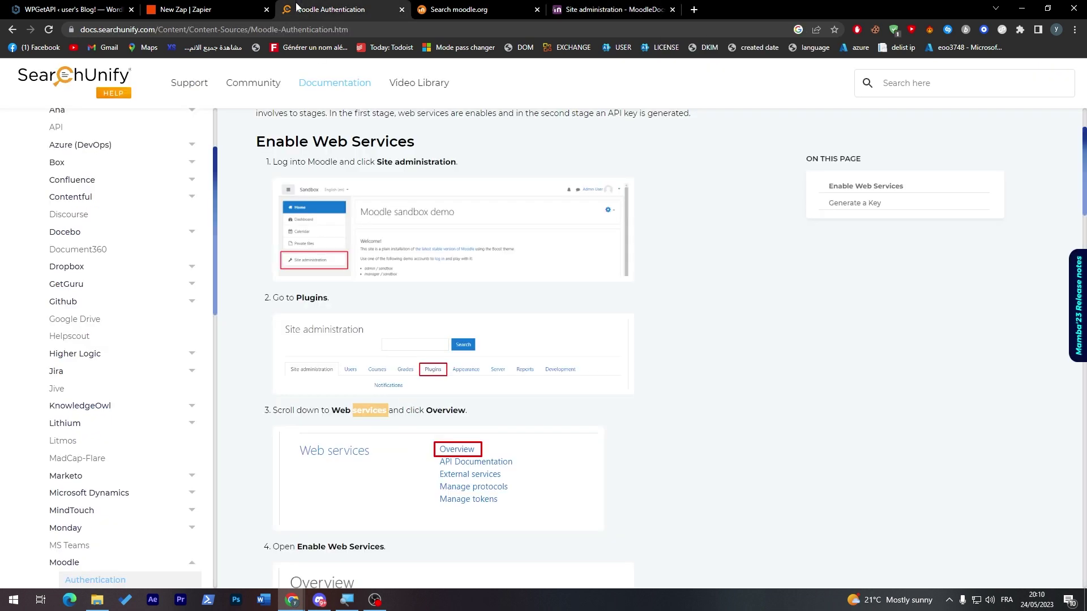
{"action": "scroll", "coordinate": [665, 393], "scroll_direction": "down", "scroll_amount": 6}
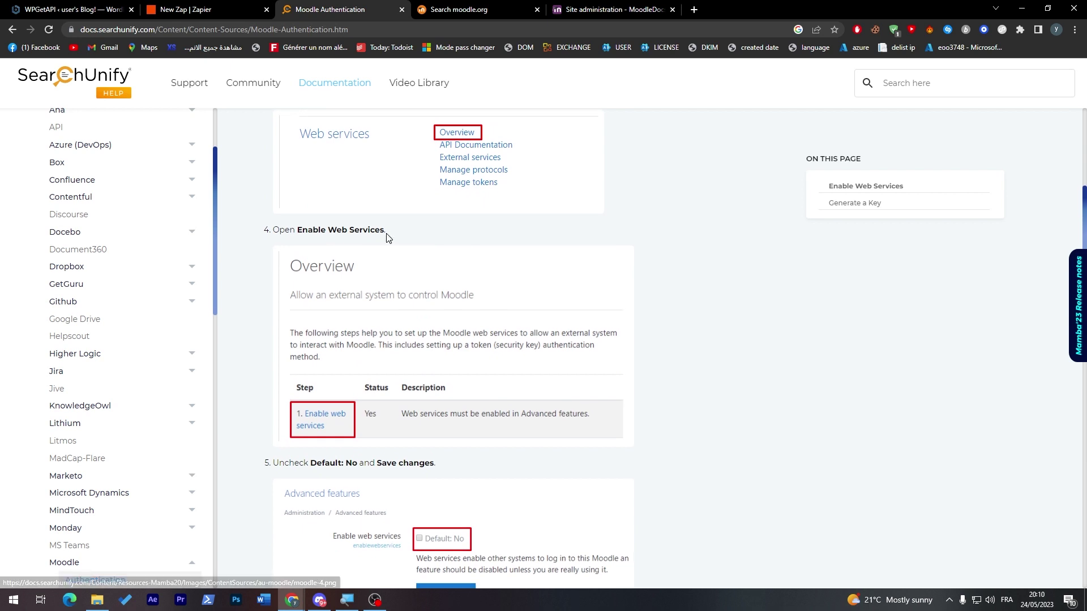
{"action": "left_click_drag", "start_coordinate": [385, 231], "coordinate": [273, 231]}
{"action": "scroll", "coordinate": [444, 252], "scroll_direction": "down", "scroll_amount": 2}
{"action": "scroll", "coordinate": [443, 252], "scroll_direction": "down", "scroll_amount": 5}
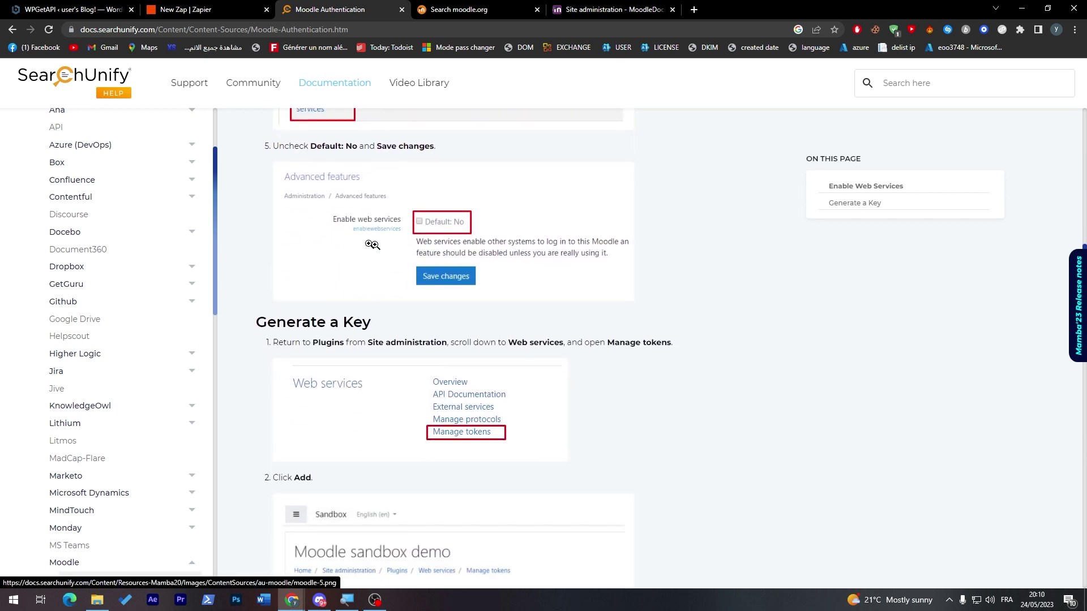
Read the Generate a Key section of the authentication guide, including the Manage tokens and Add steps.
{"action": "scroll", "coordinate": [422, 222], "scroll_direction": "down", "scroll_amount": 4}
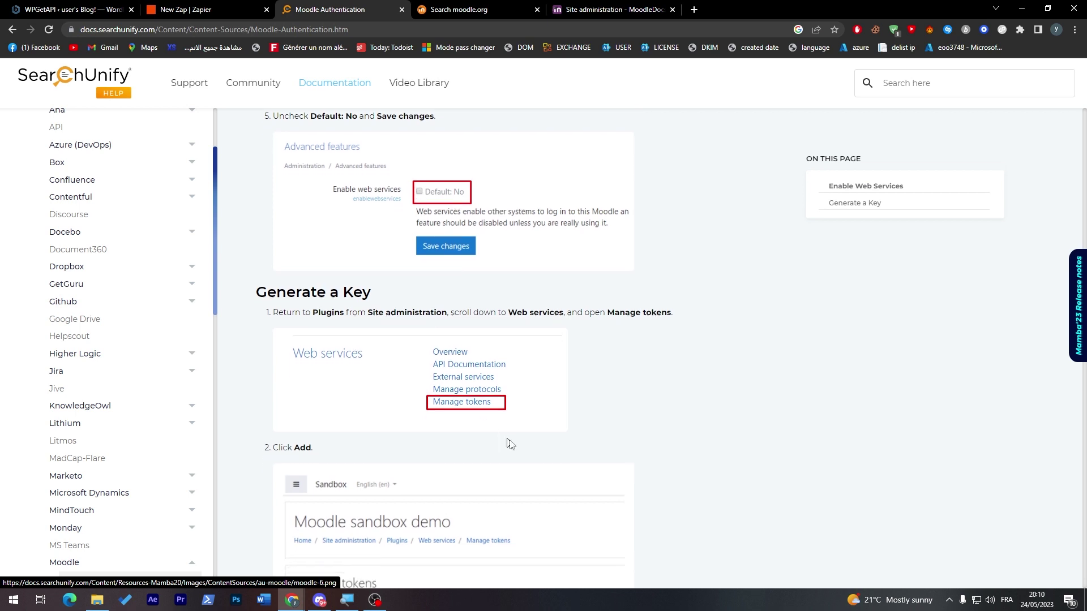
{"action": "left_click", "coordinate": [578, 228]}
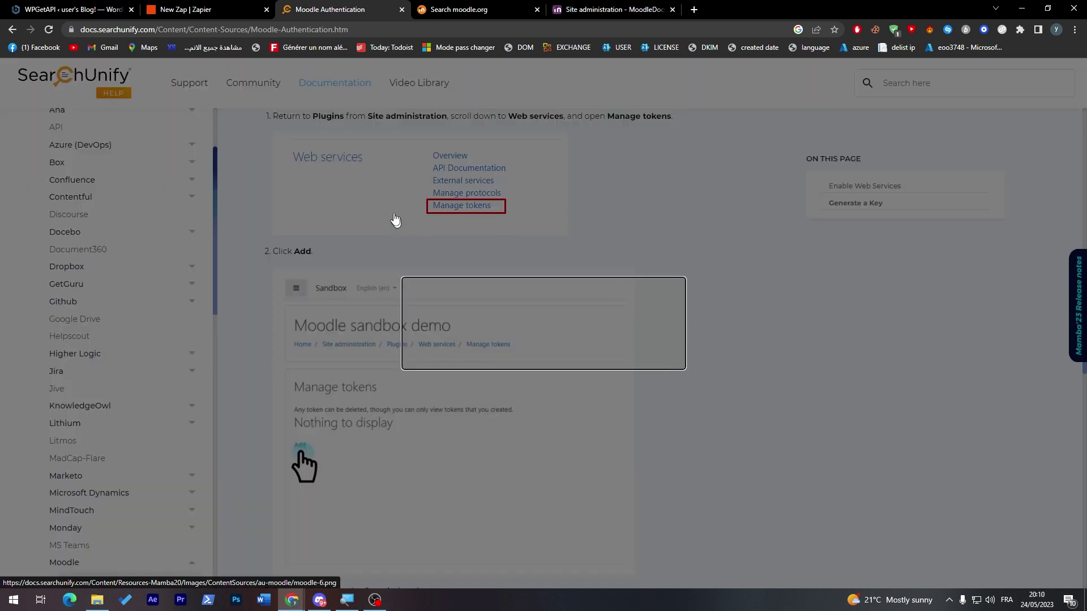
{"action": "left_click", "coordinate": [643, 194]}
Return to the Zap, examine the Host URL, Username and Password fields of the Moodle account connection form, and close it.
{"action": "left_click", "coordinate": [420, 4]}
{"action": "left_click", "coordinate": [215, 9]}
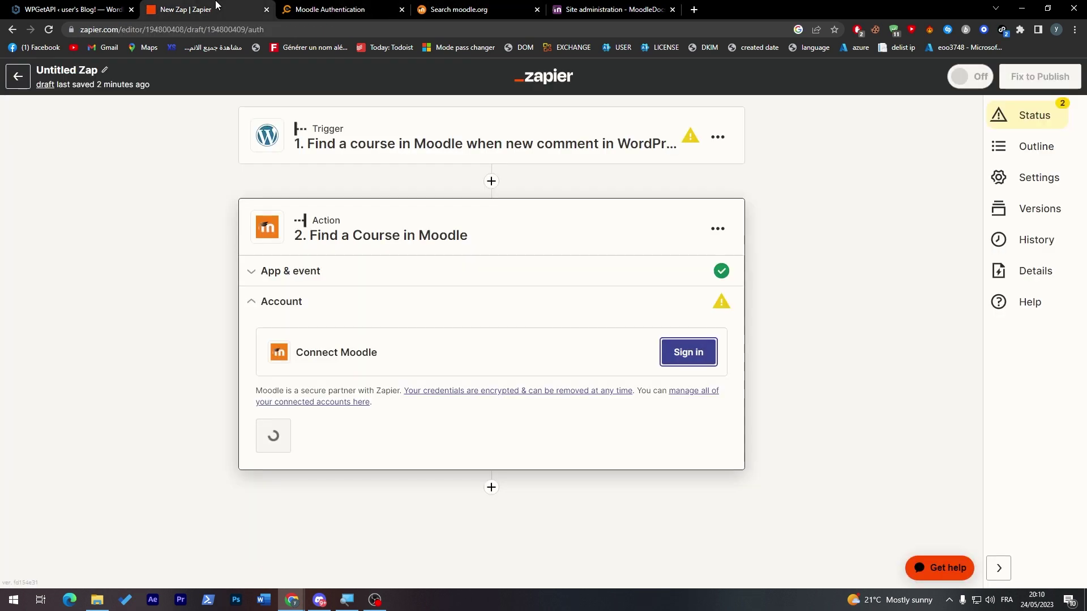
{"action": "mouse_move", "coordinate": [295, 600]}
{"action": "left_click", "coordinate": [347, 574]}
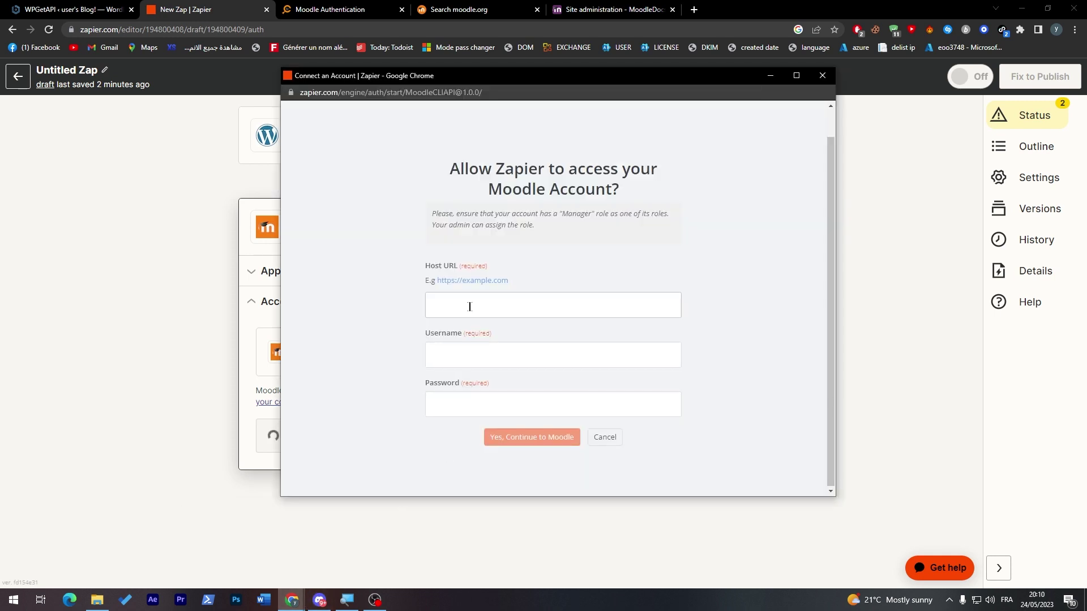
{"action": "left_click", "coordinate": [458, 404]}
{"action": "left_click", "coordinate": [459, 300]}
{"action": "left_click", "coordinate": [527, 259]}
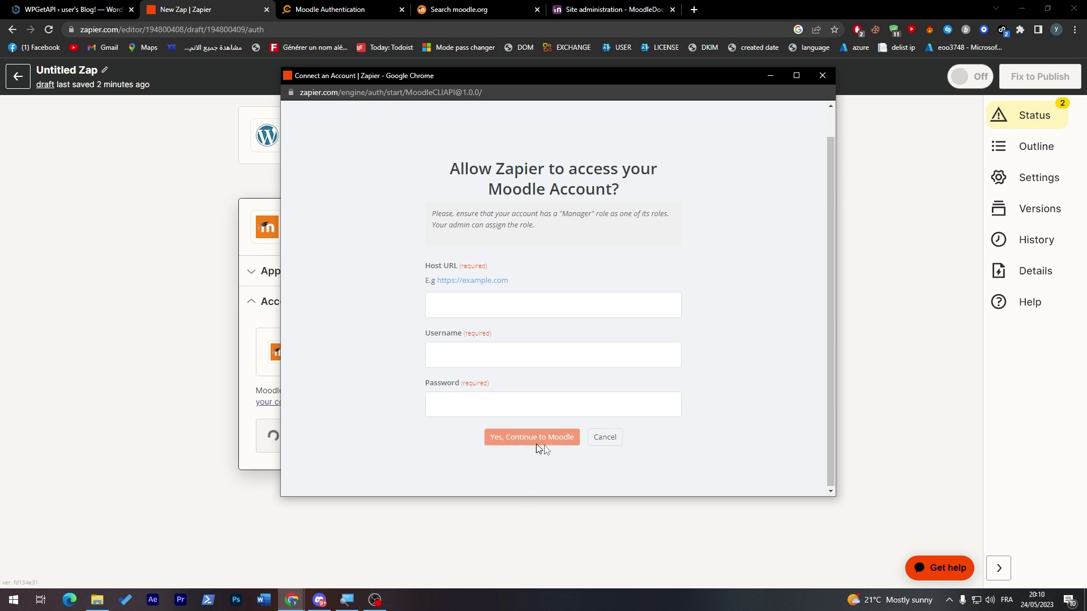
{"action": "left_click", "coordinate": [826, 78]}
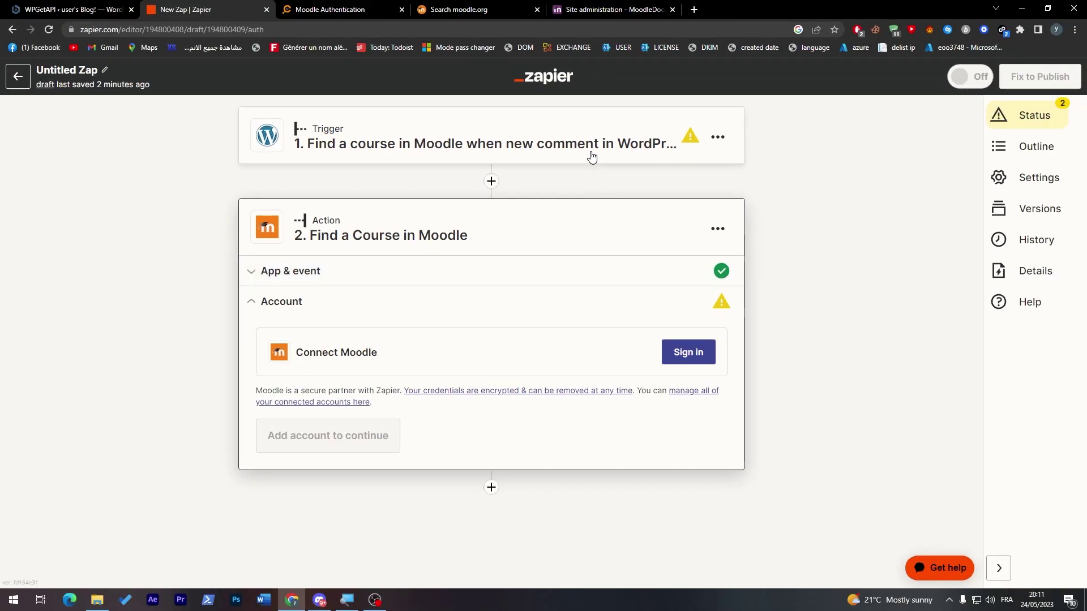
Review the Zap's WordPress trigger account and the WPGetAPI setup page, and reopen the Find a Course in Moodle action.
{"action": "left_click", "coordinate": [489, 33]}
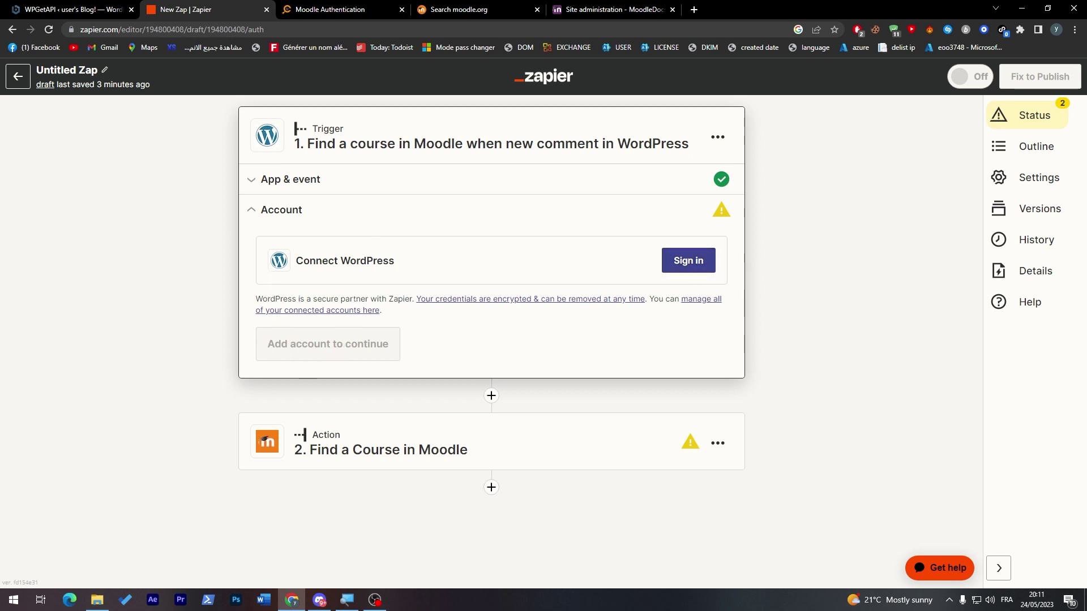
{"action": "left_click", "coordinate": [74, 9]}
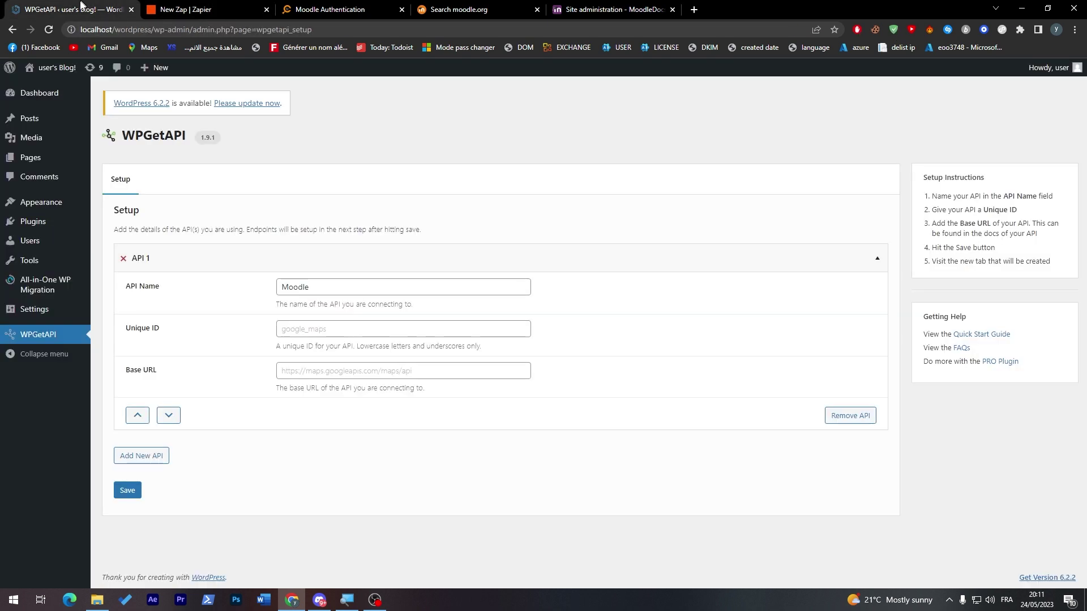
{"action": "mouse_move", "coordinate": [23, 152]}
{"action": "left_click", "coordinate": [170, 9]}
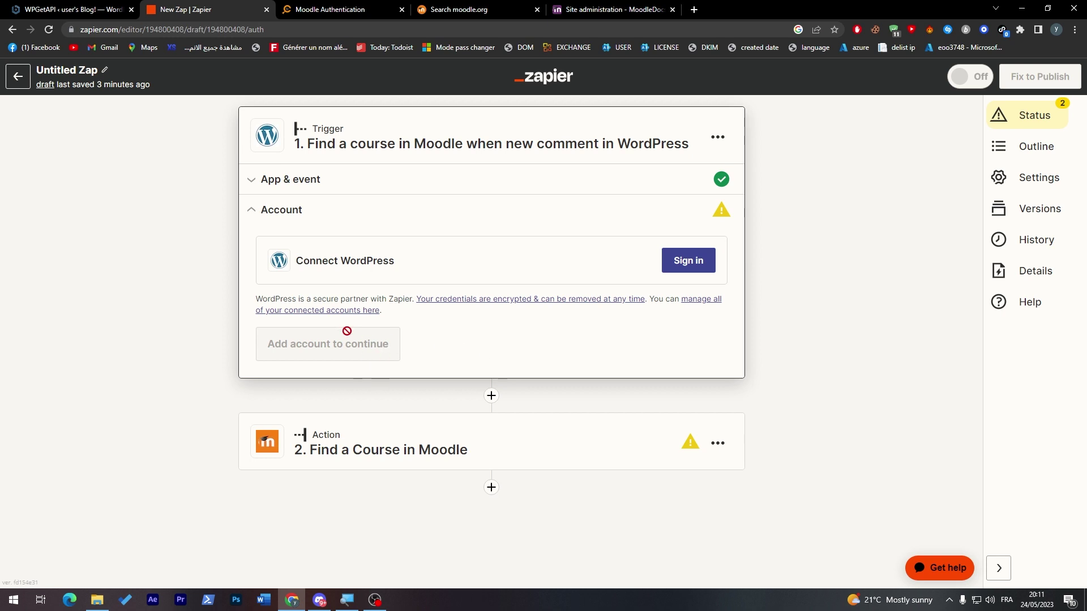
{"action": "left_click", "coordinate": [393, 465]}
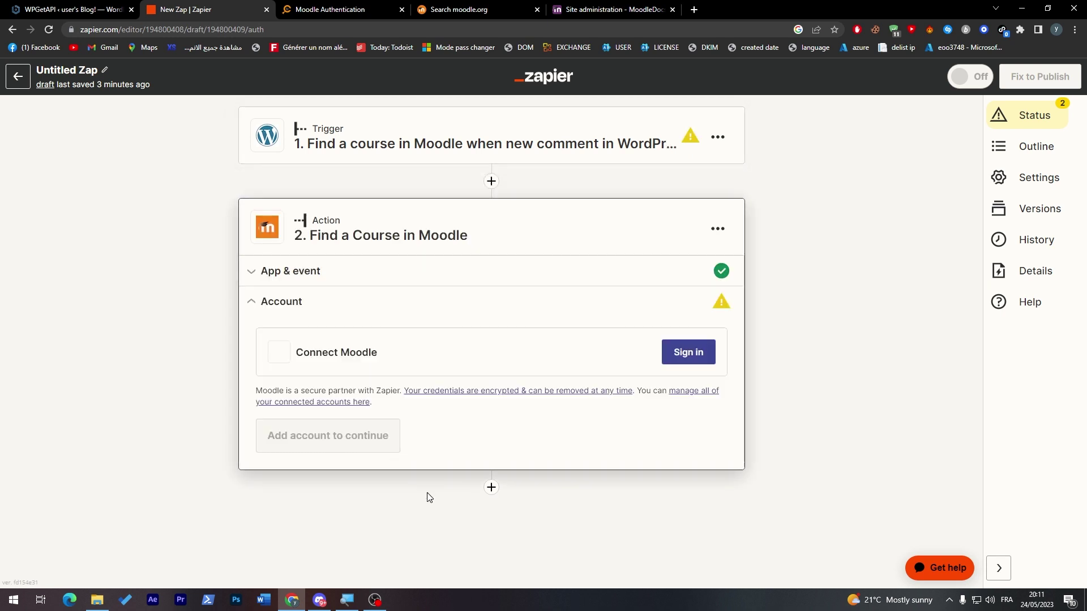